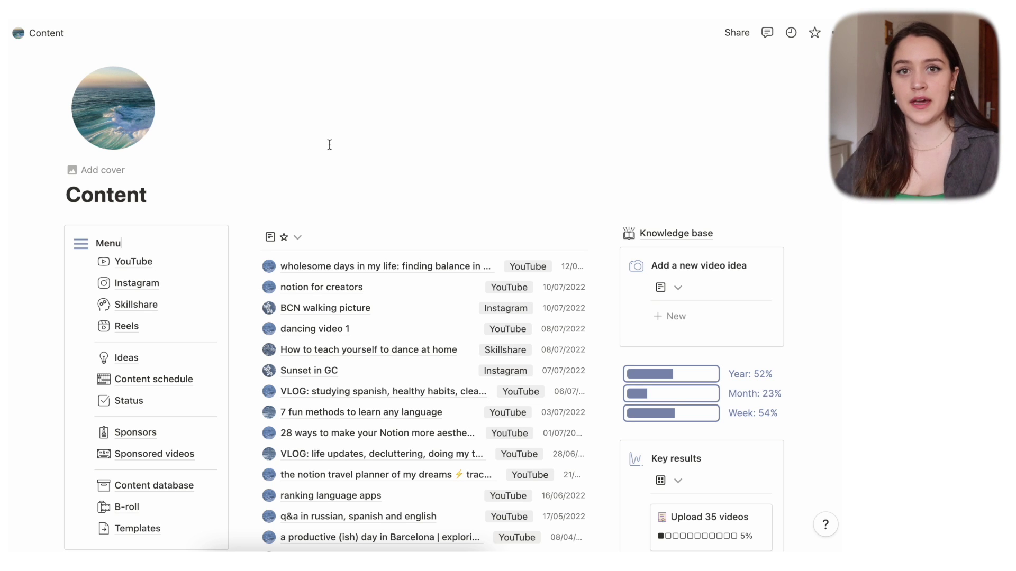
# Open the YouTube database from the Menu to add an Untitled entry dated 30/06/2022.
pyautogui.scroll(-3, 329, 145)
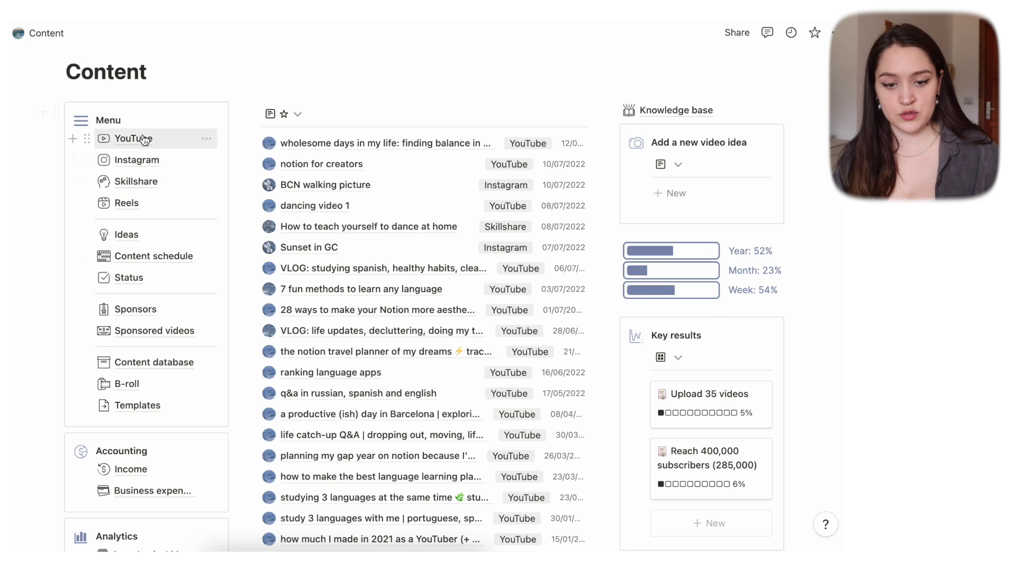
pyautogui.click(145, 139)
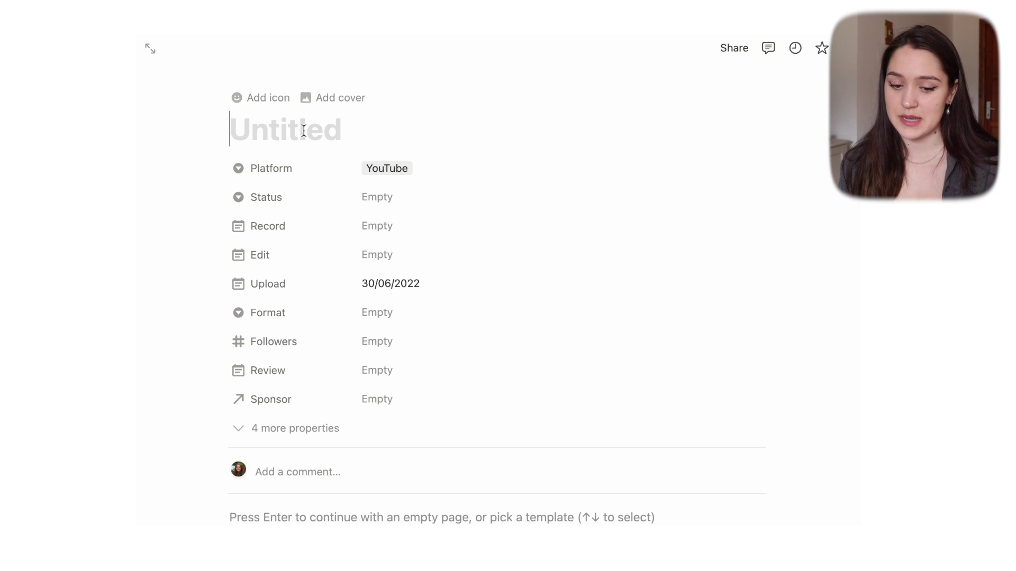
# Scroll the new YouTube entry down to its template list of Video, Vlog and Reels.
pyautogui.scroll(-6, 304, 132)
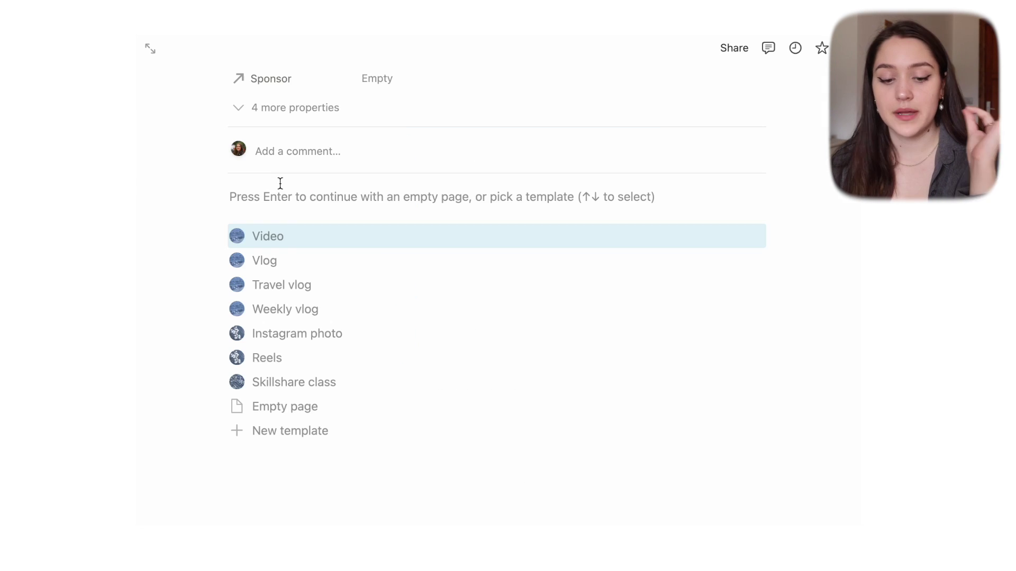
pyautogui.click(288, 242)
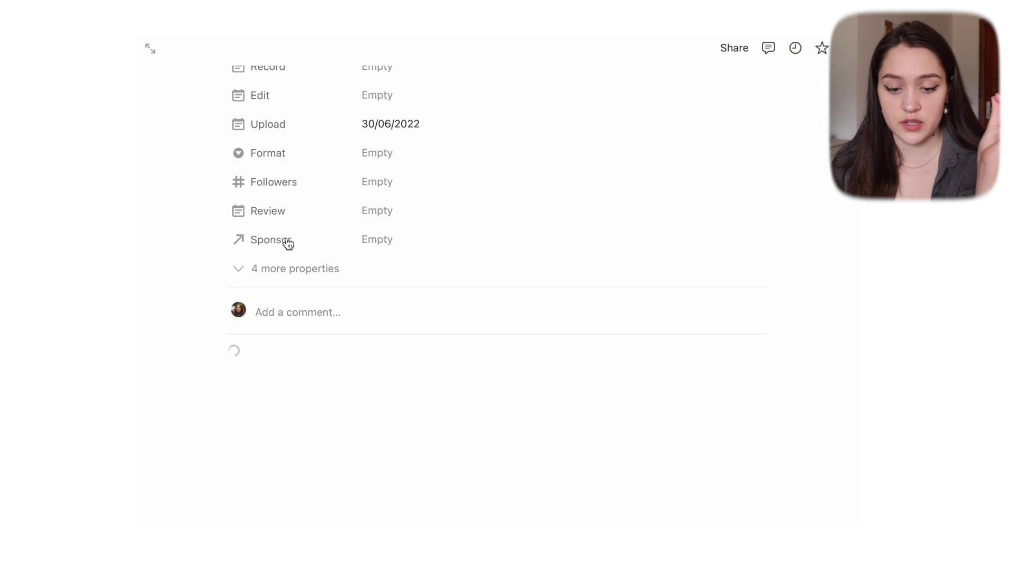
pyautogui.scroll(-10, 286, 238)
pyautogui.scroll(-4, 286, 238)
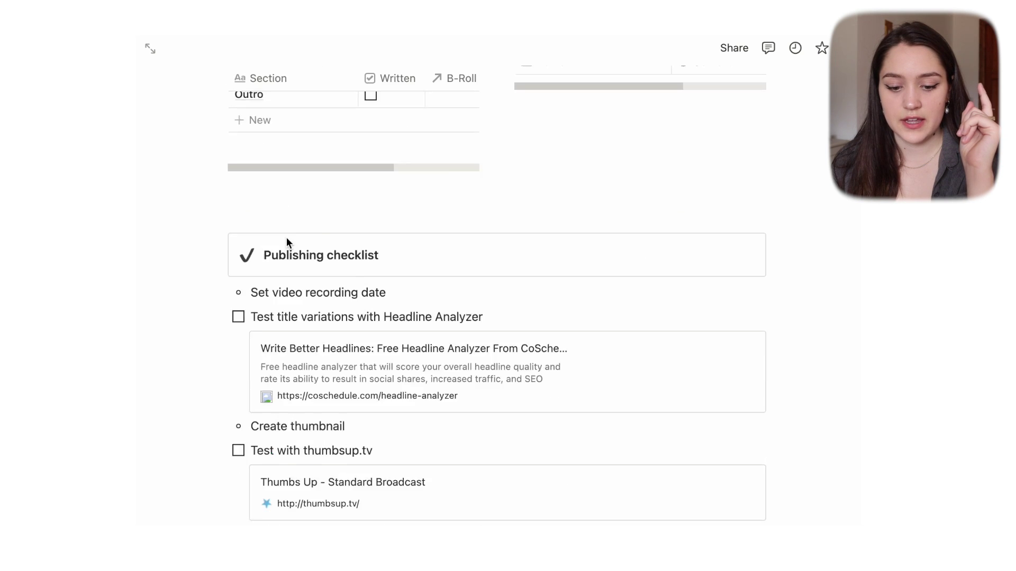
pyautogui.scroll(10, 289, 238)
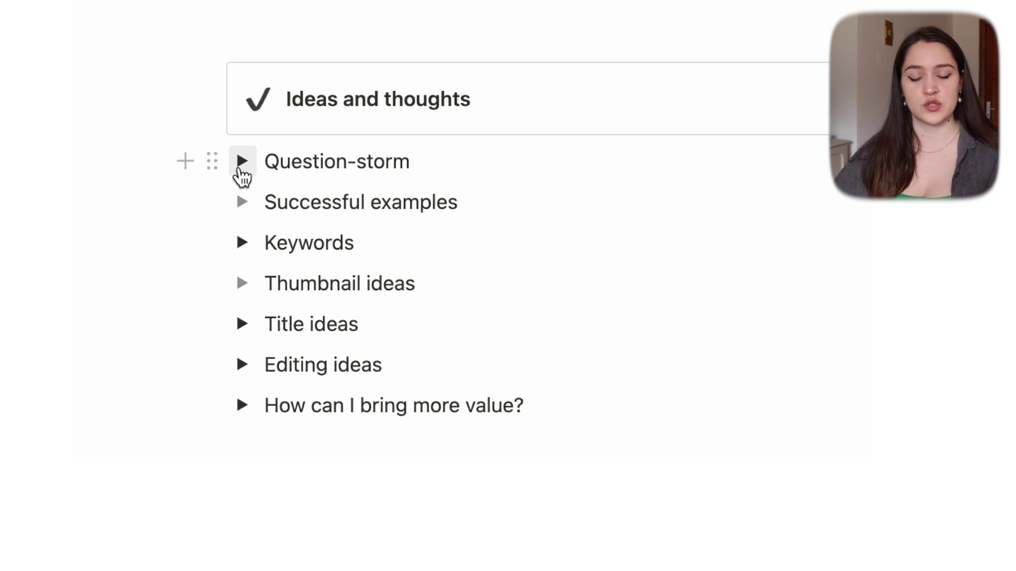
pyautogui.click(245, 201)
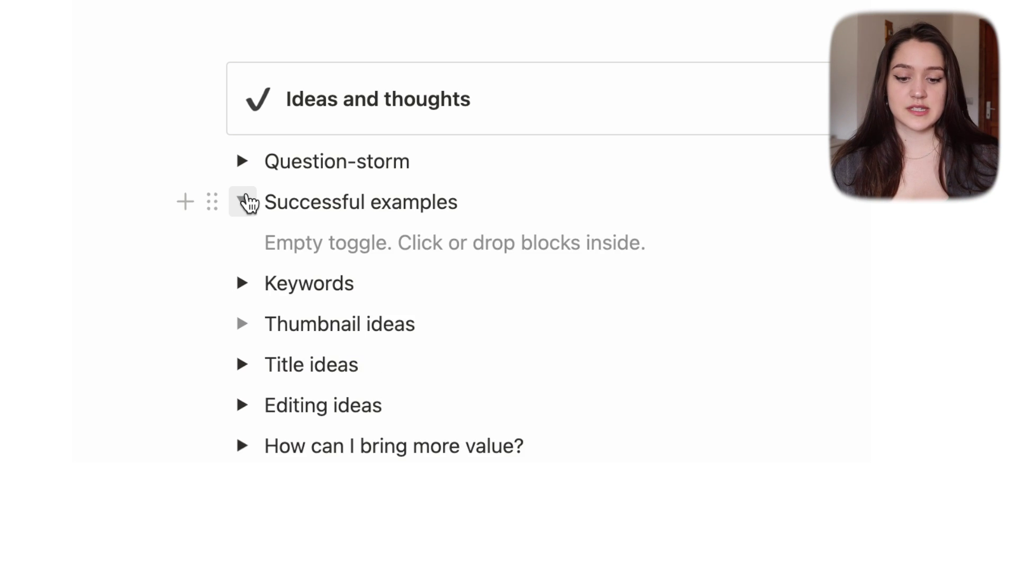
pyautogui.click(245, 201)
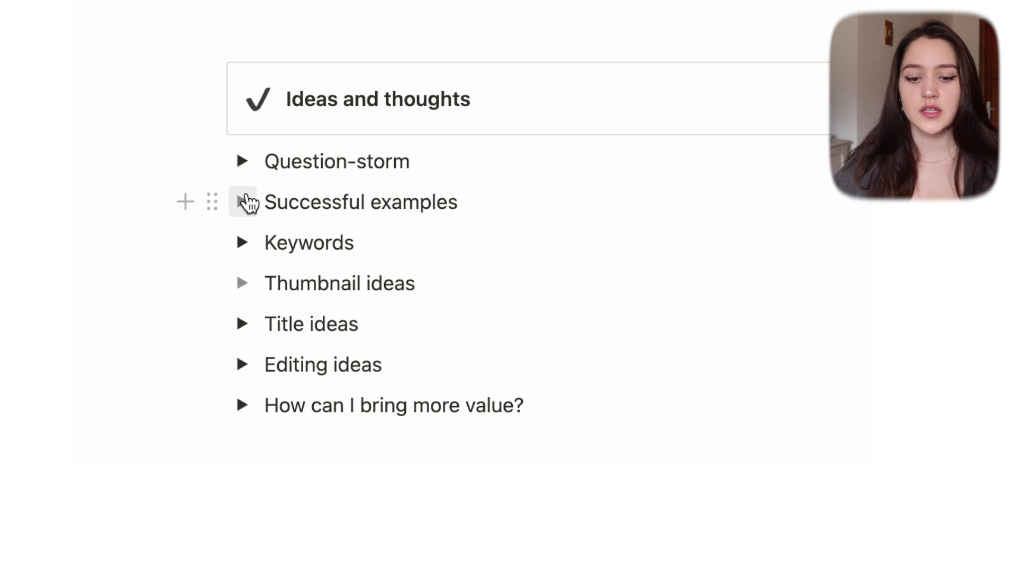
pyautogui.click(245, 242)
pyautogui.click(244, 242)
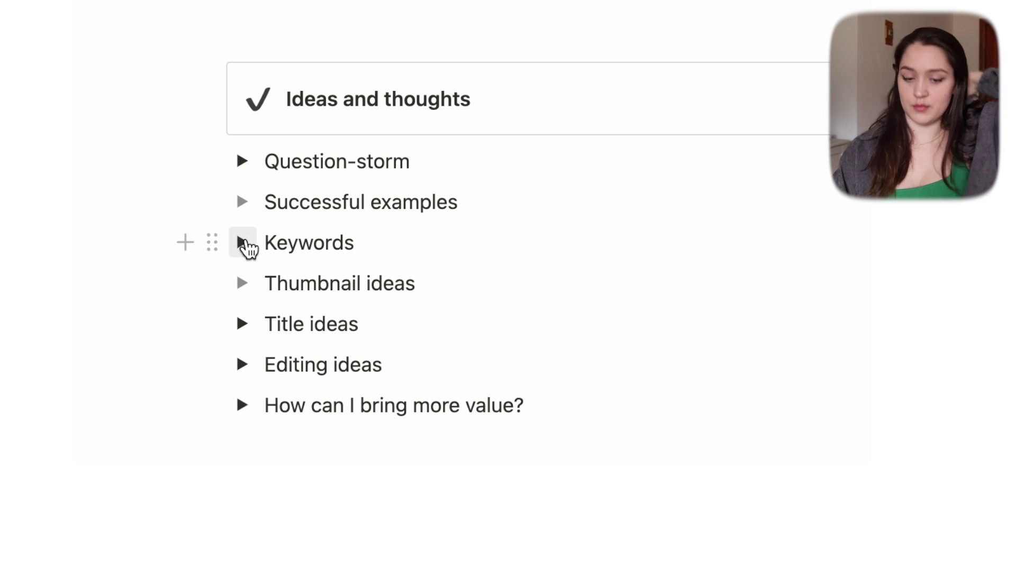
pyautogui.click(242, 283)
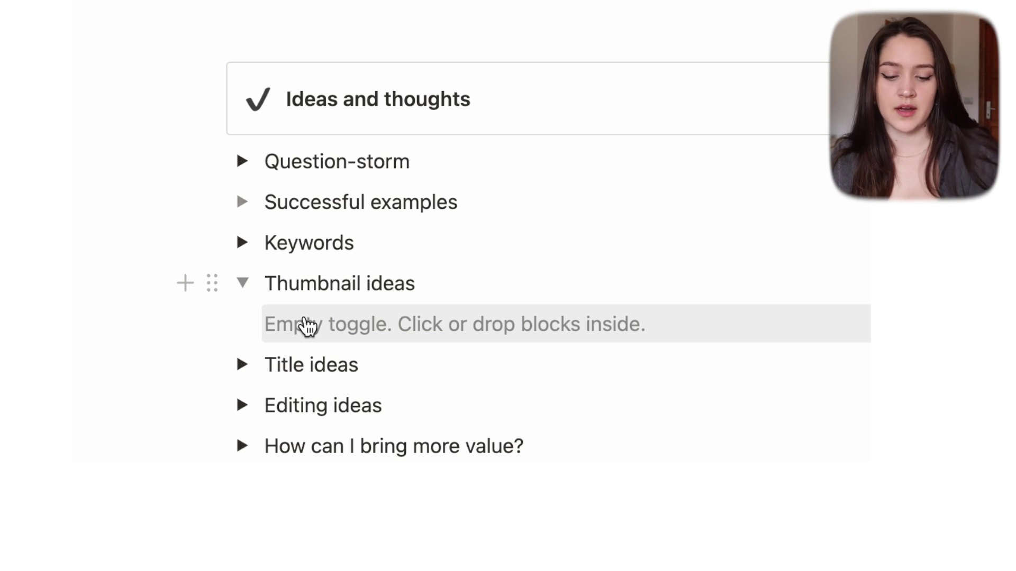
pyautogui.click(242, 283)
pyautogui.click(242, 364)
pyautogui.click(242, 364)
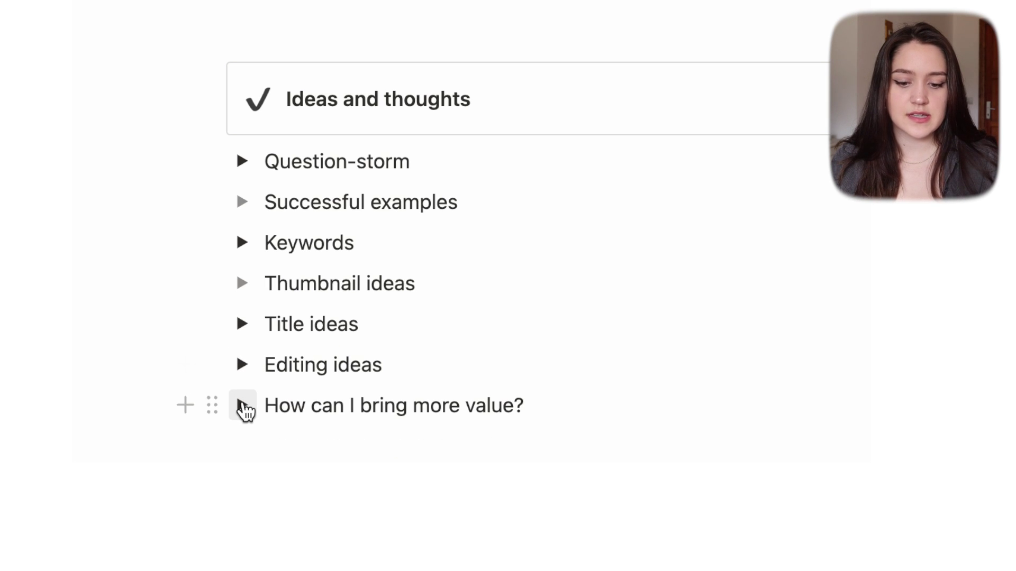
pyautogui.click(243, 405)
pyautogui.click(243, 406)
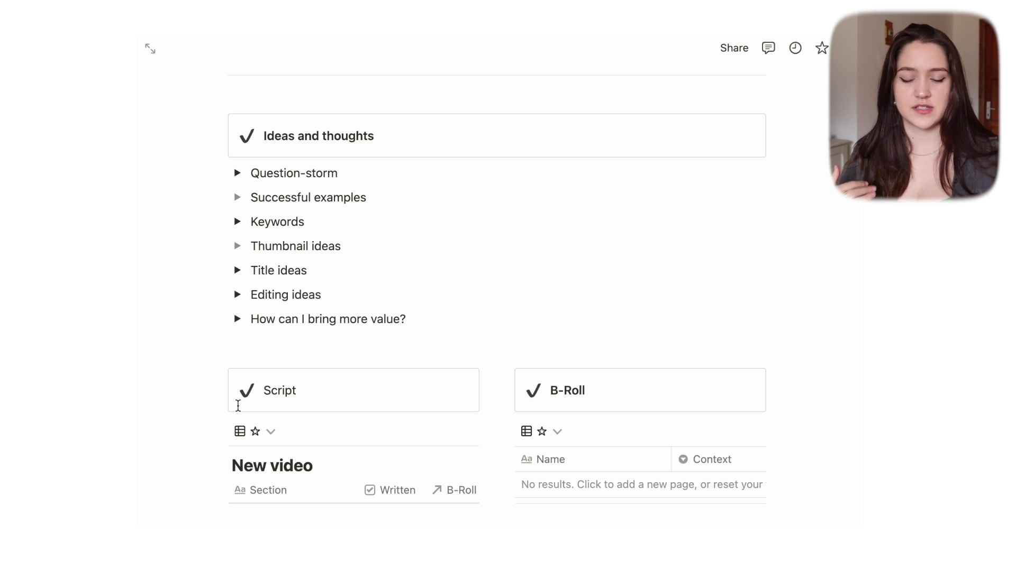
pyautogui.scroll(-5, 238, 405)
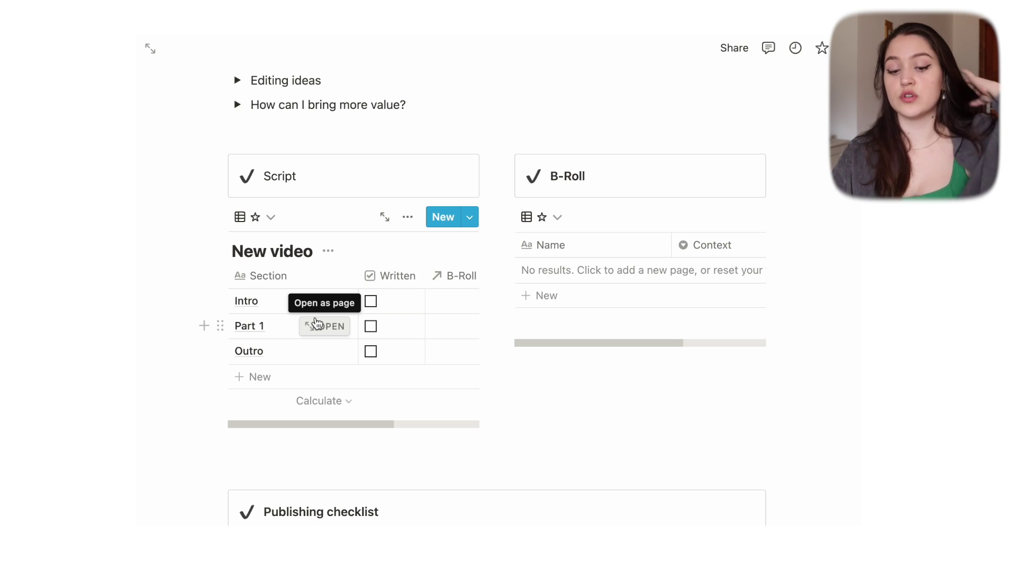
pyautogui.hscroll(3, 381, 312)
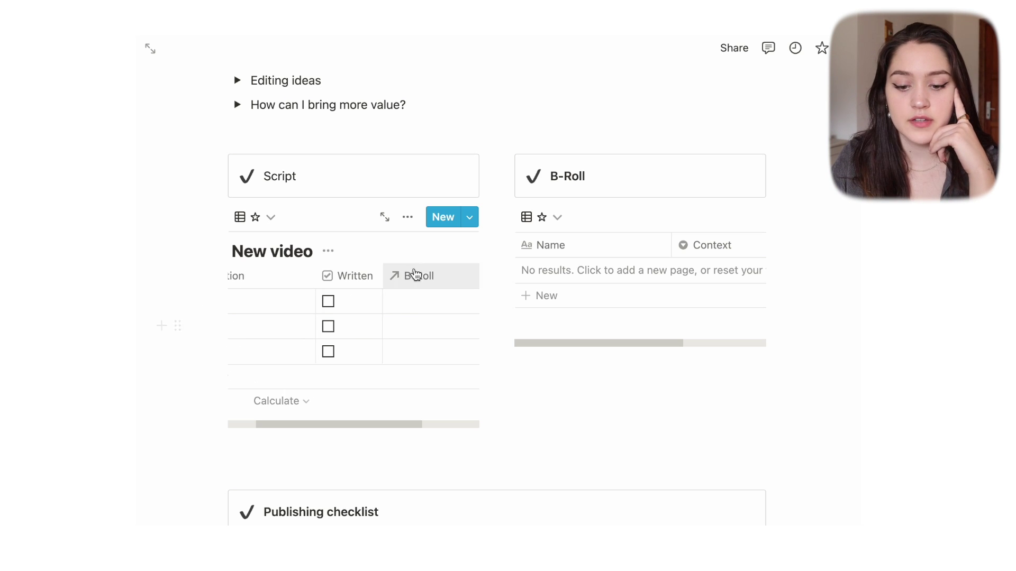
pyautogui.hscroll(3, 402, 290)
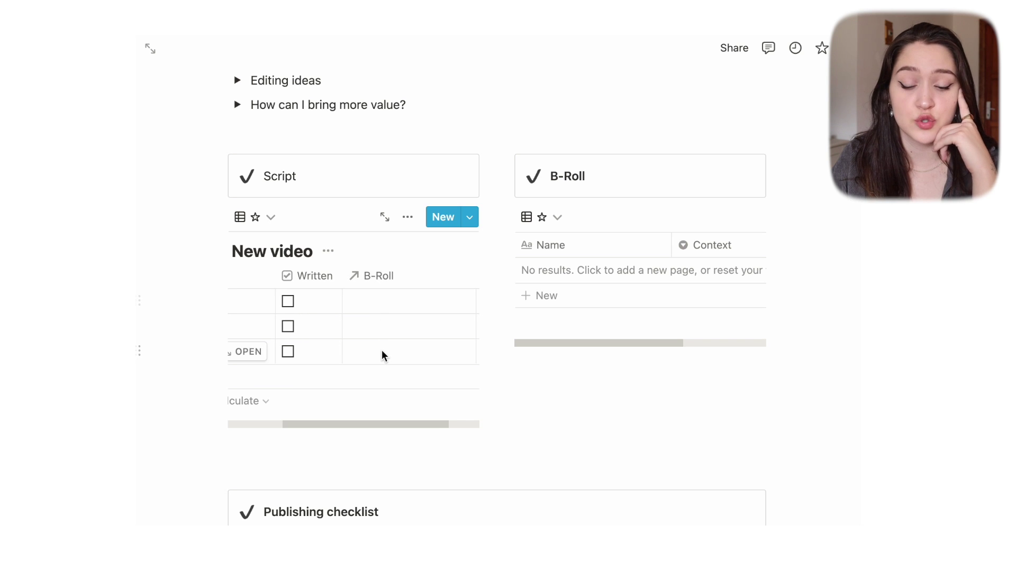
pyautogui.scroll(-4, 382, 351)
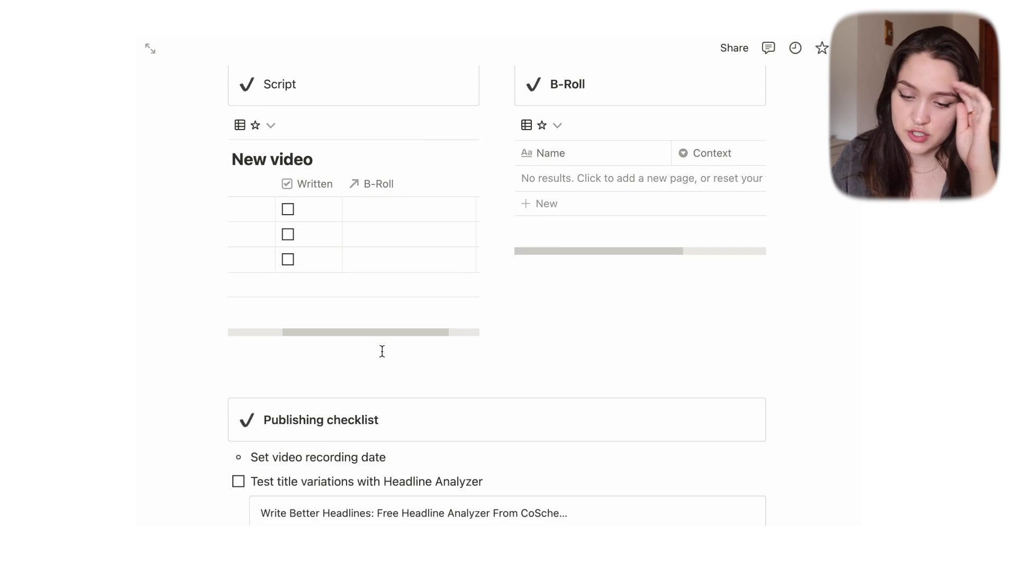
pyautogui.scroll(2, 437, 313)
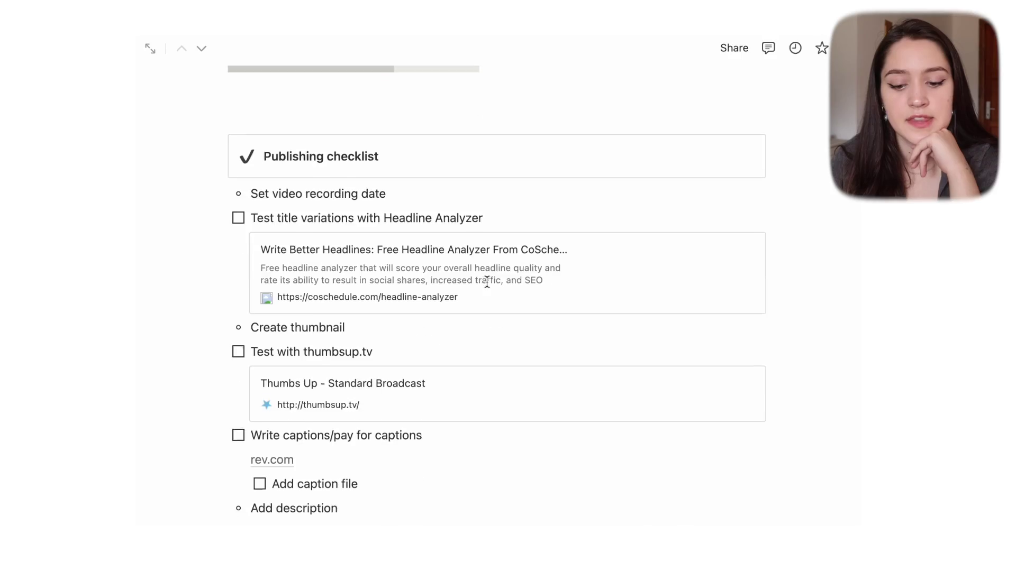
# Edit the entry's Set video recording date and Add description checklist items.
pyautogui.scroll(-5, 487, 287)
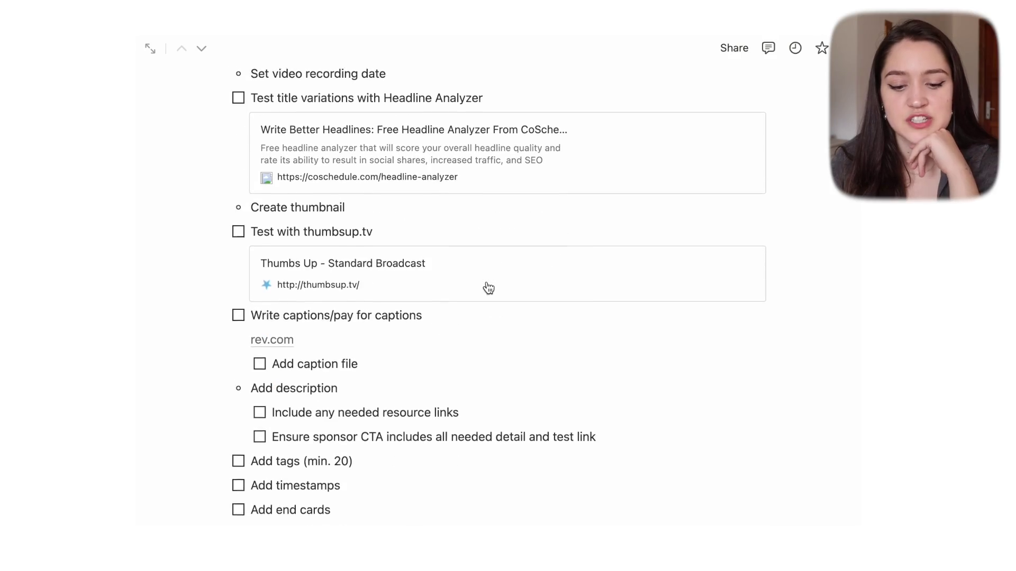
pyautogui.scroll(-5, 488, 288)
pyautogui.scroll(6, 487, 288)
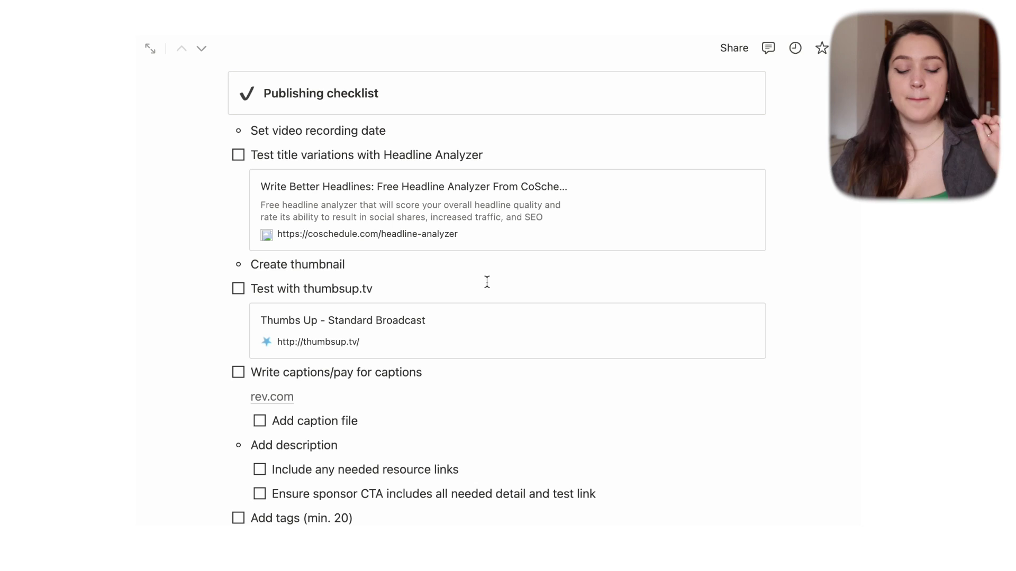
pyautogui.scroll(2, 487, 282)
pyautogui.click(279, 167)
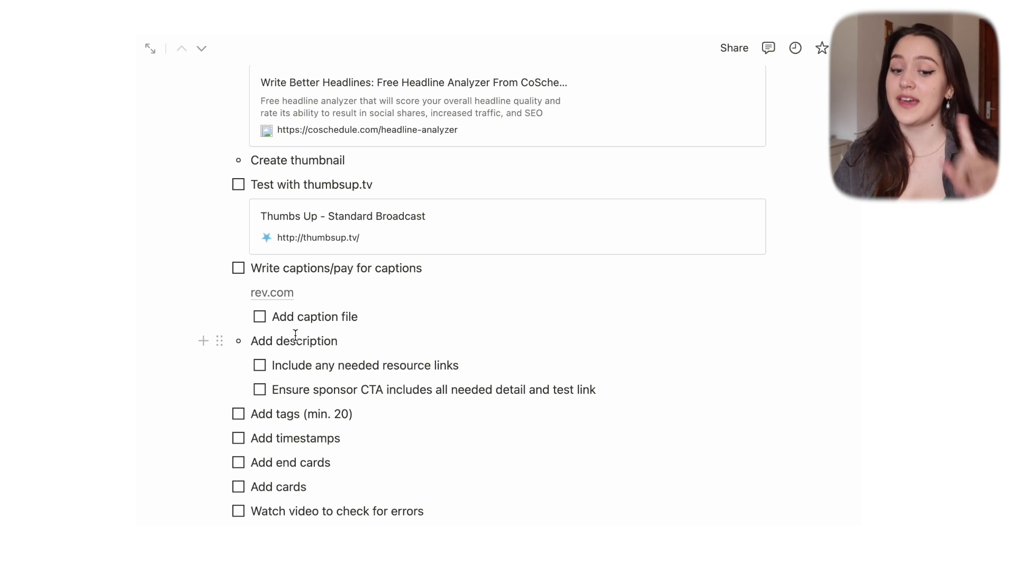
pyautogui.click(295, 339)
pyautogui.scroll(-3, 397, 402)
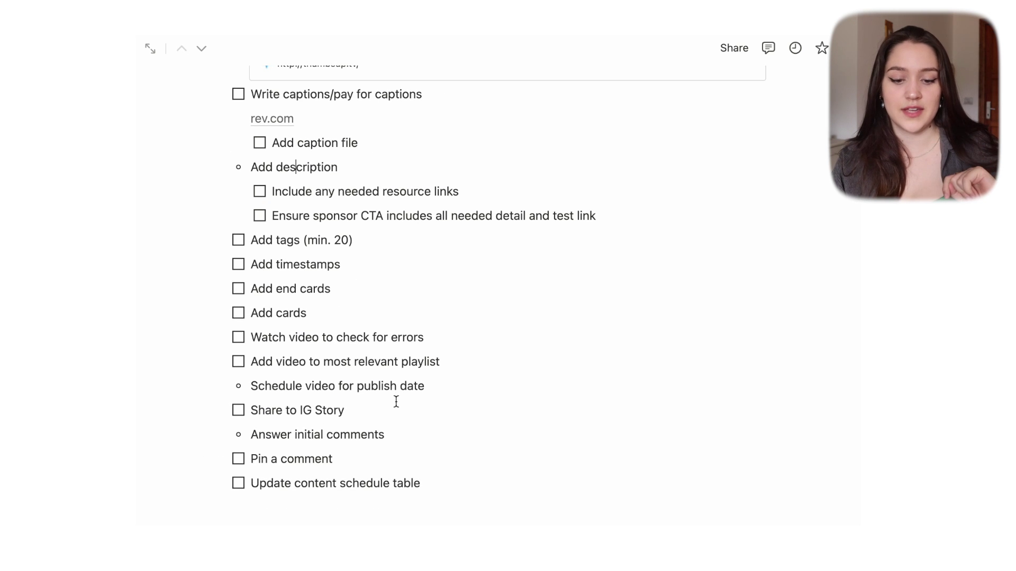
pyautogui.scroll(3, 397, 402)
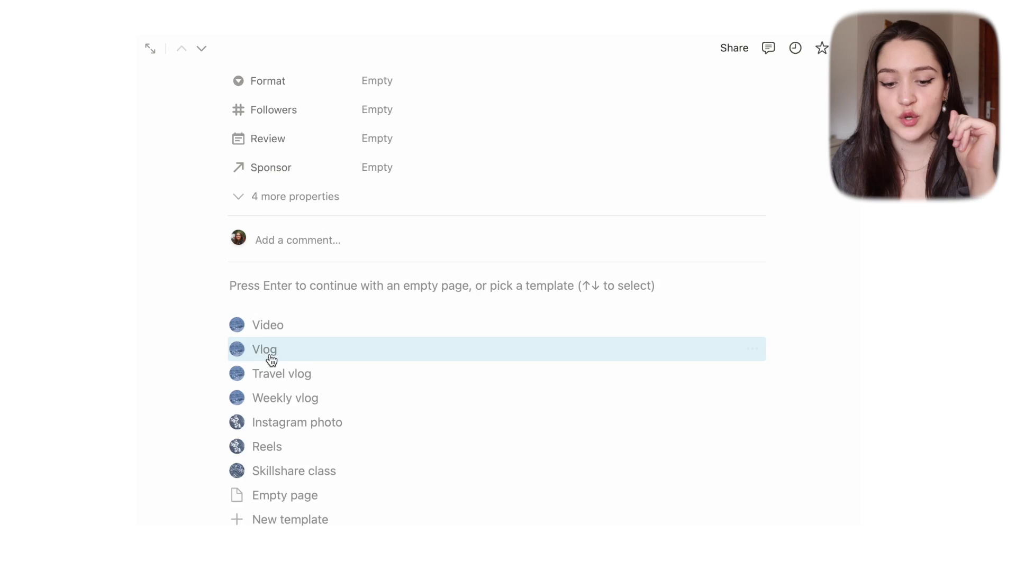
# Apply the Vlog template and review its inserted tables and callout blocks.
pyautogui.click(270, 355)
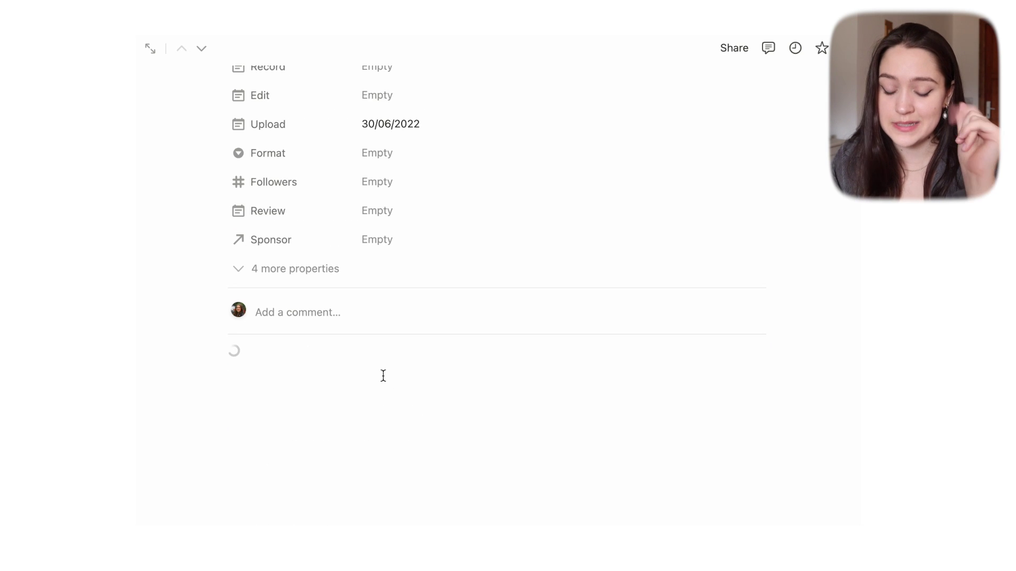
pyautogui.scroll(-3, 456, 318)
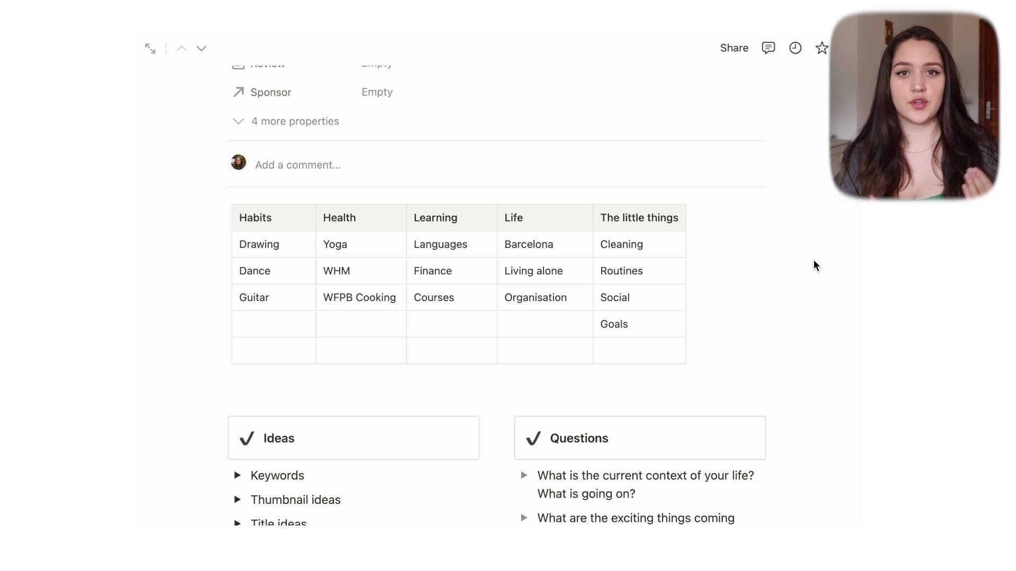
pyautogui.scroll(-5, 759, 283)
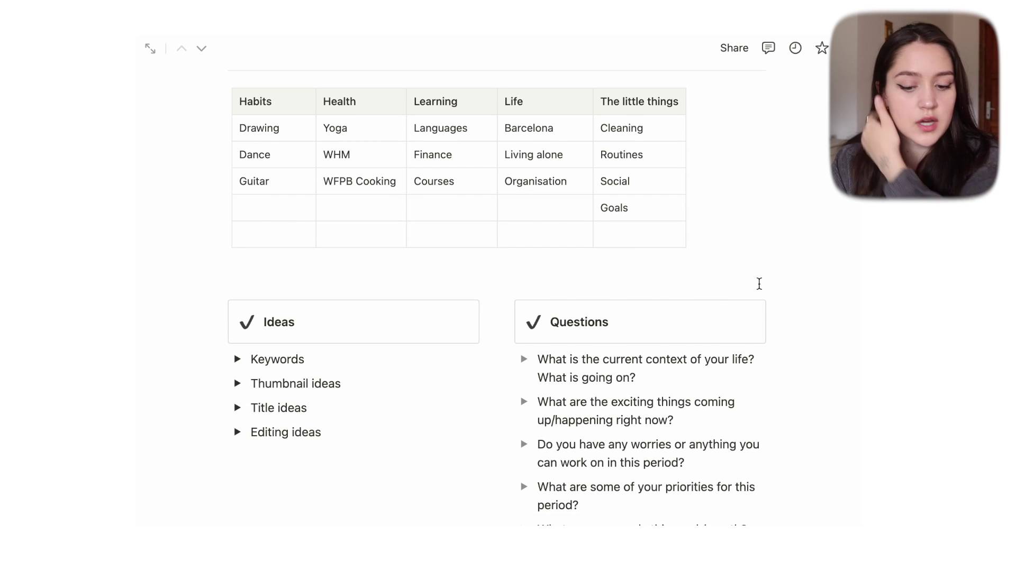
pyautogui.scroll(-5, 758, 283)
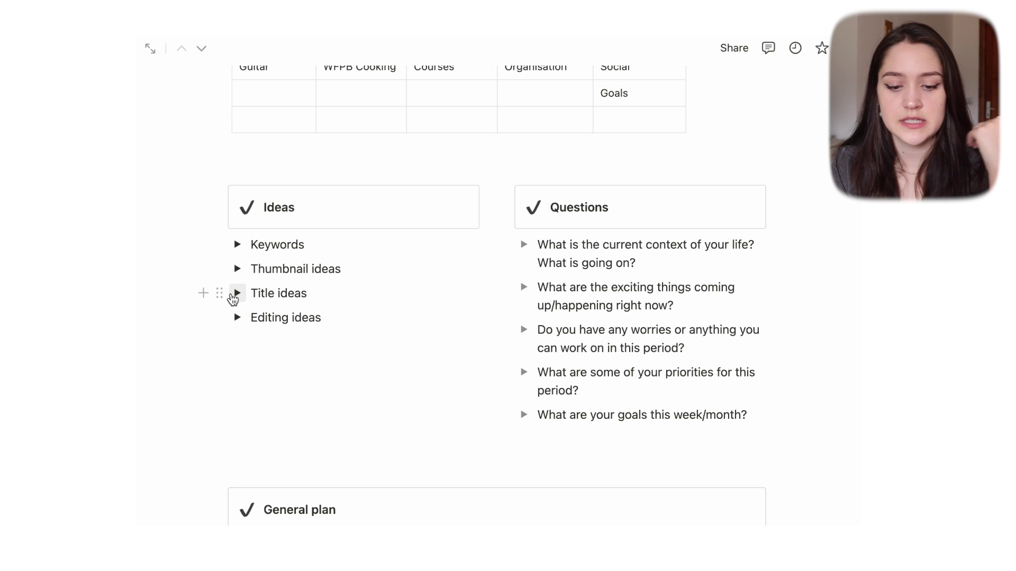
pyautogui.scroll(-4, 311, 309)
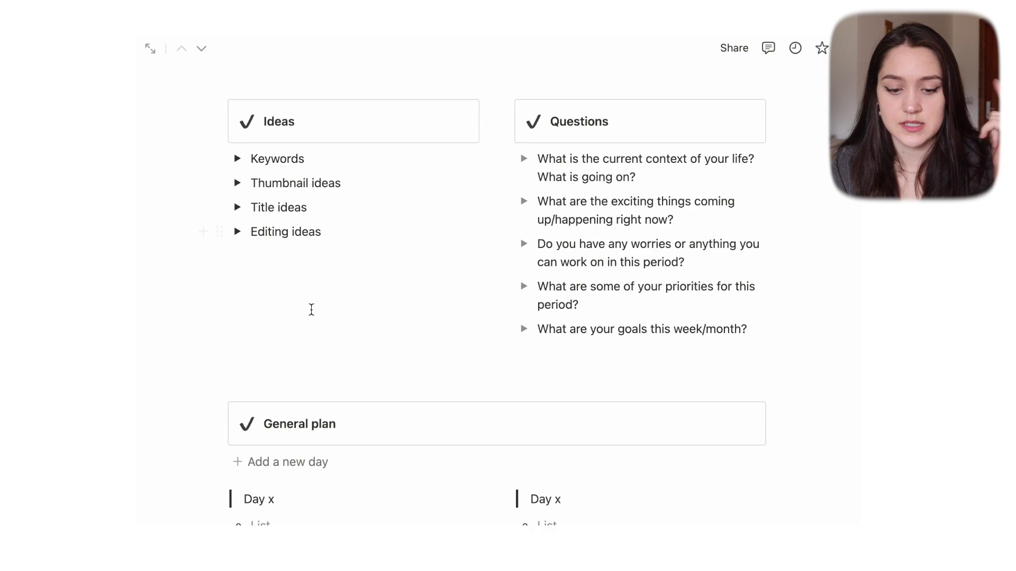
pyautogui.scroll(-1, 311, 309)
pyautogui.scroll(2, 311, 309)
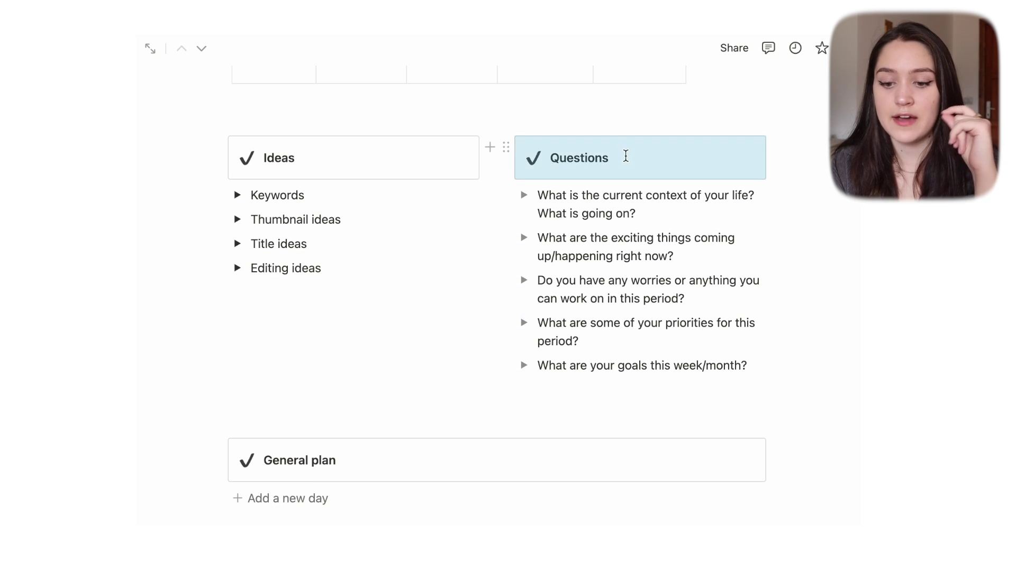
pyautogui.click(625, 158)
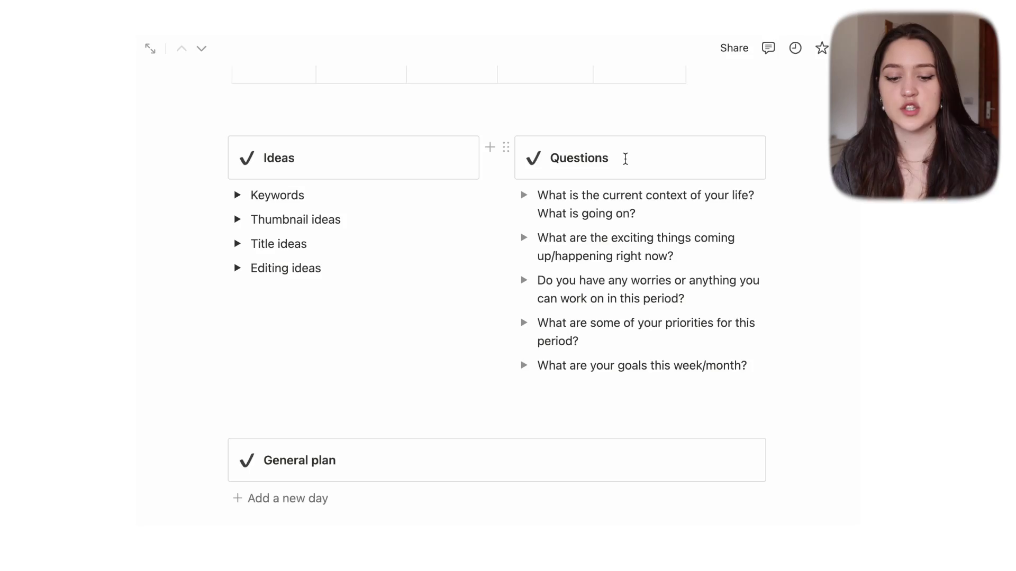
pyautogui.scroll(-5, 624, 158)
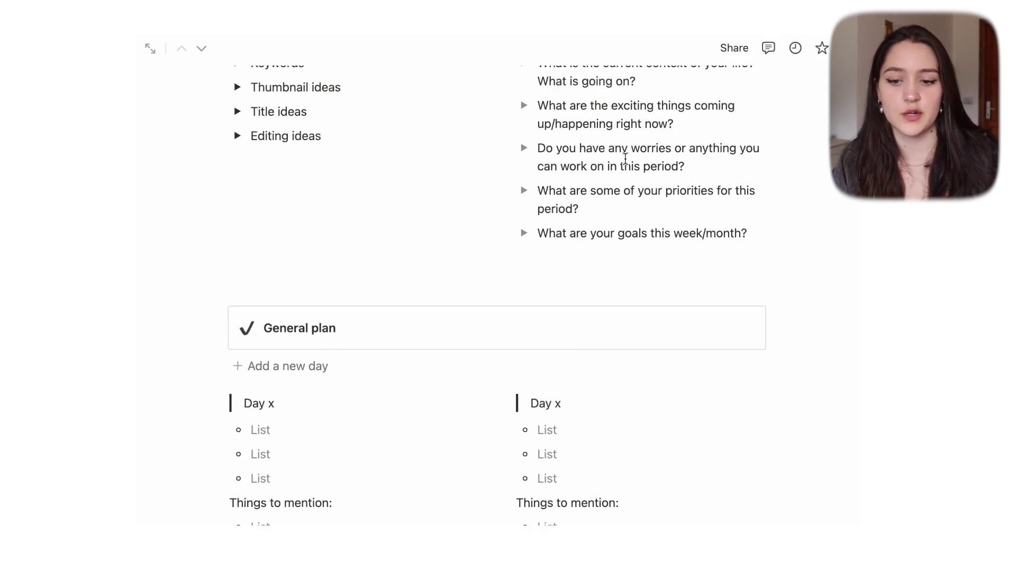
pyautogui.scroll(-5, 625, 158)
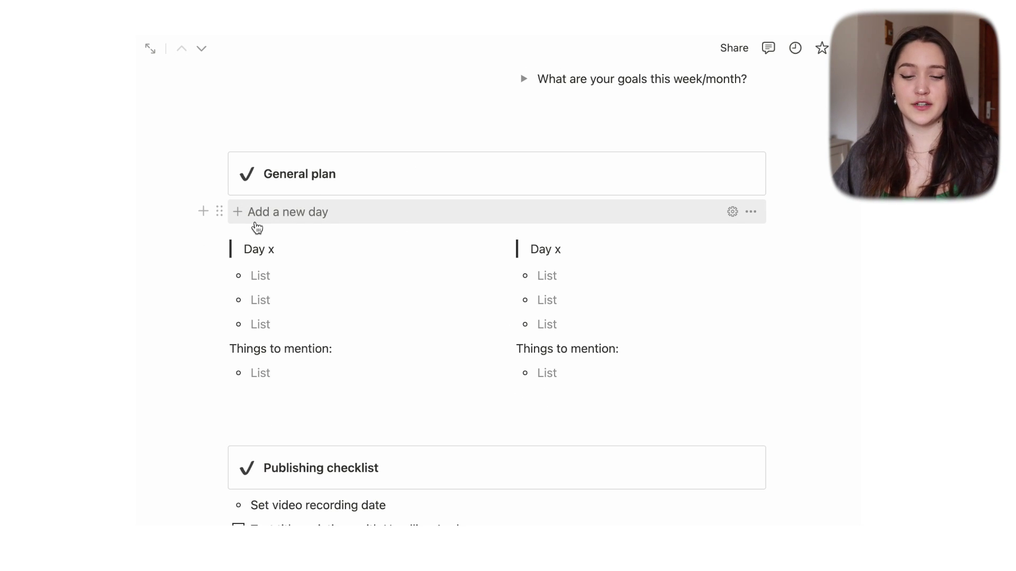
pyautogui.click(274, 249)
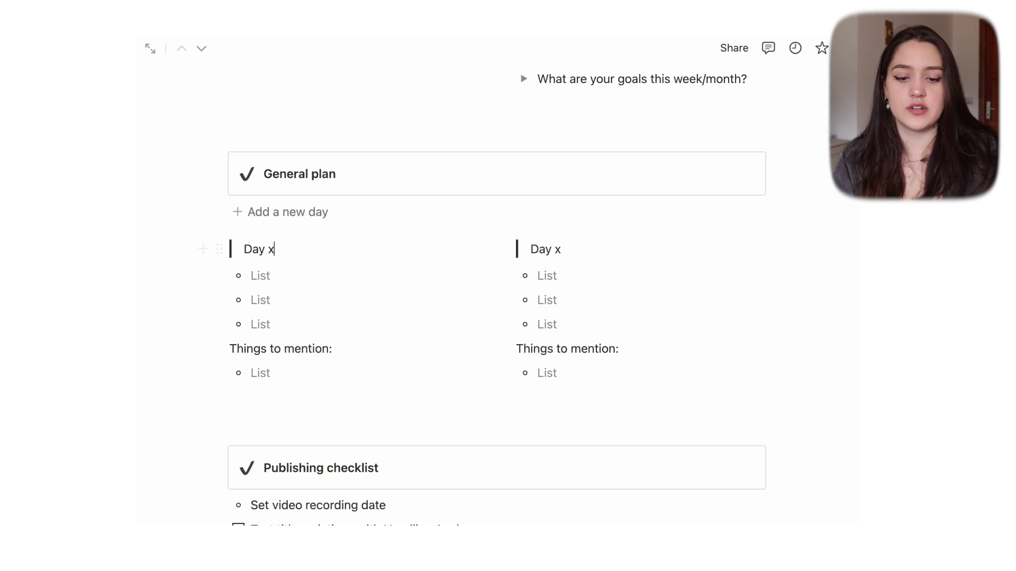
pyautogui.press('BackSpace')
pyautogui.write('1')
pyautogui.press('BackSpace')
pyautogui.write('x')
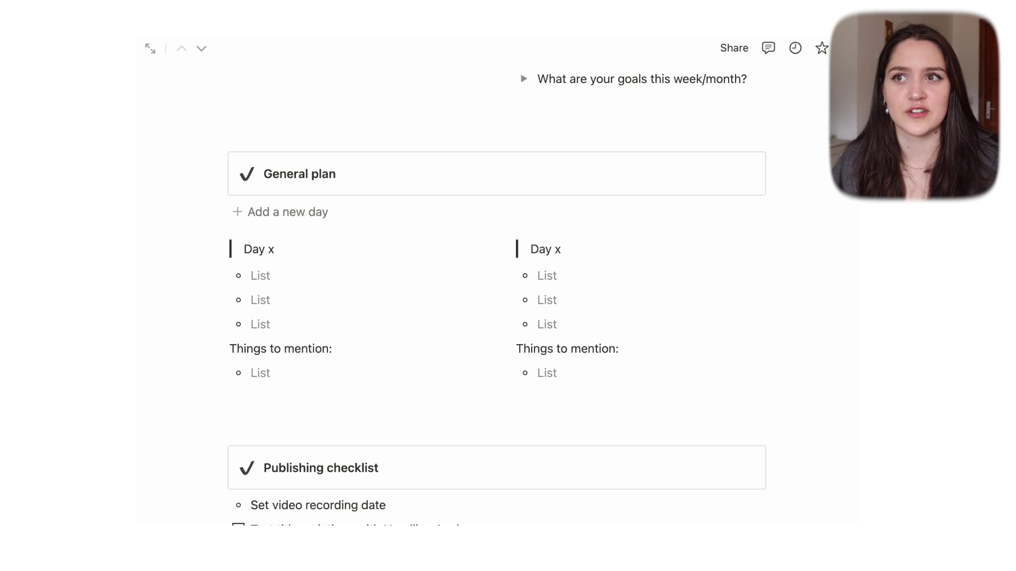
pyautogui.scroll(-10, 493, 262)
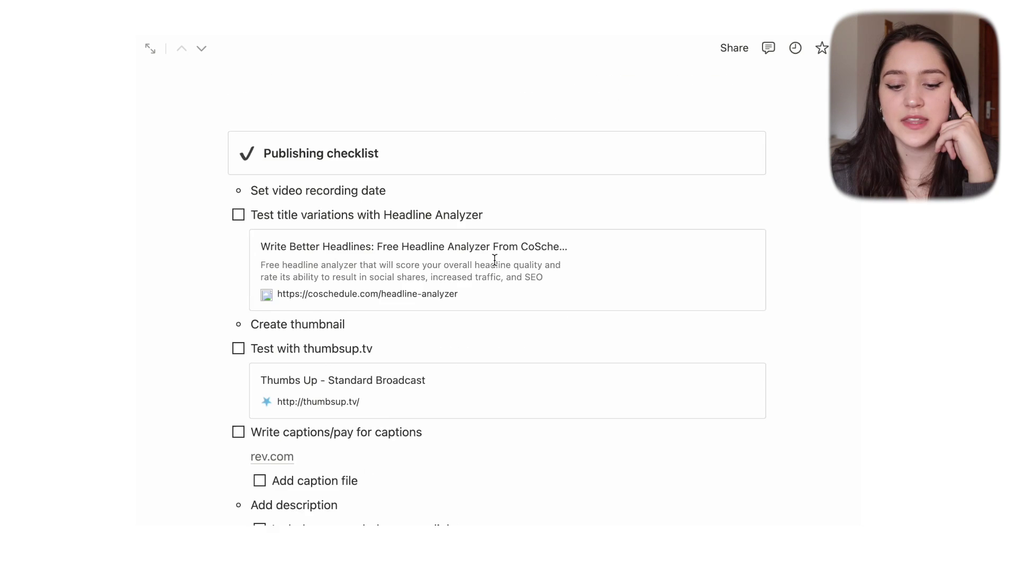
pyautogui.scroll(10, 495, 265)
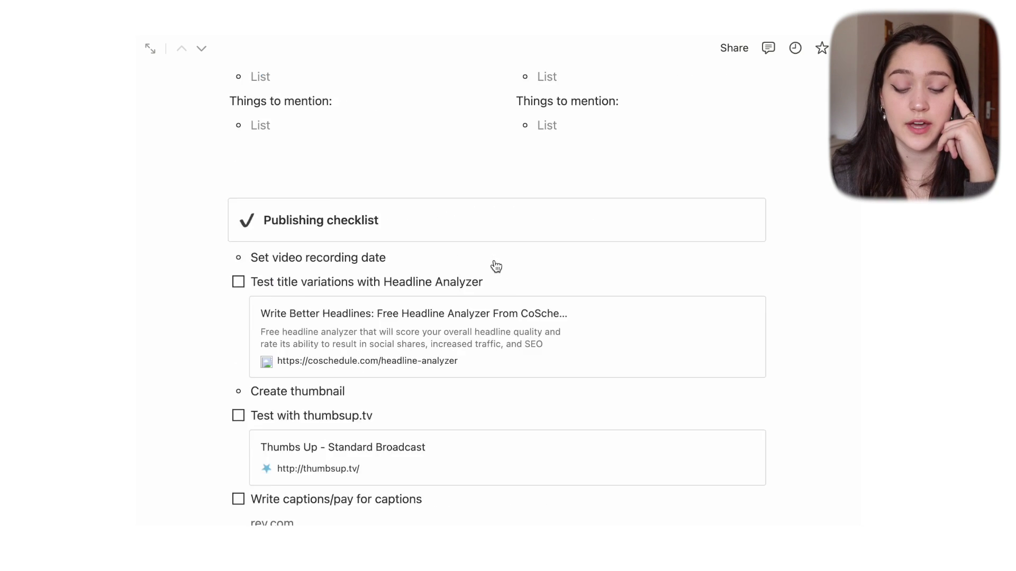
pyautogui.scroll(-8, 319, 249)
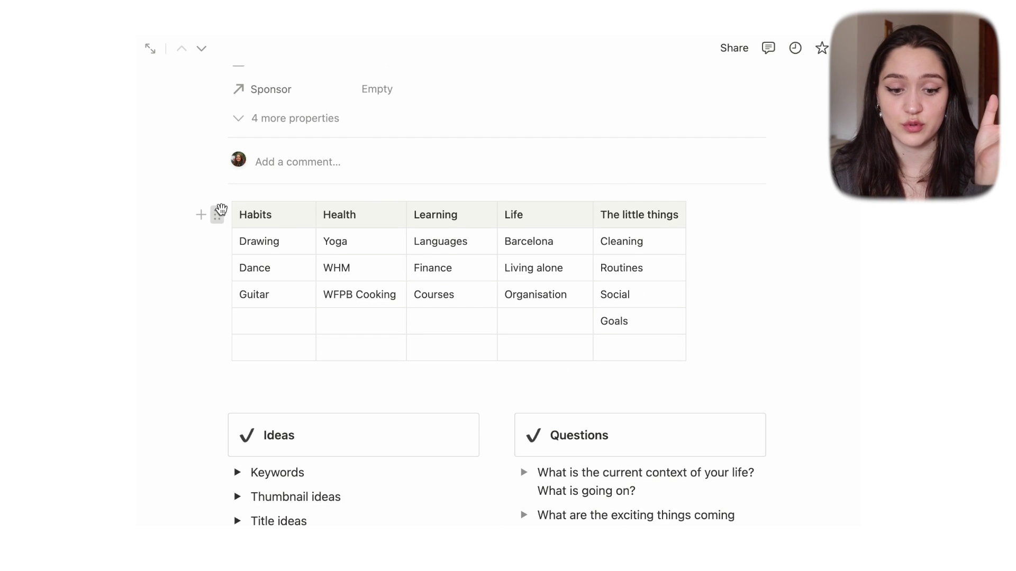
pyautogui.click(220, 209)
# Delete the Vlog template content and pick the Instagram photo template instead.
pyautogui.press('Delete')
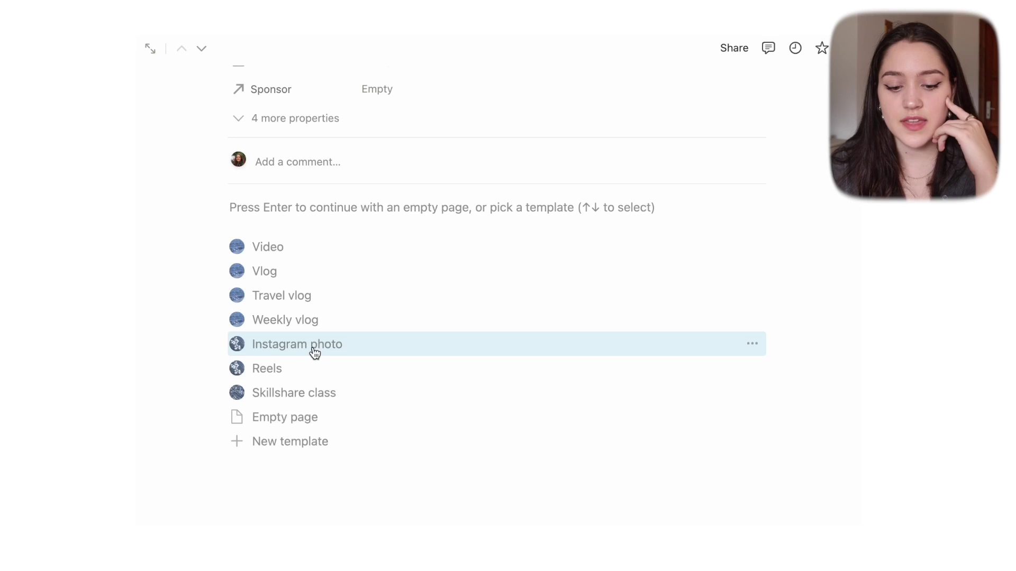
pyautogui.click(312, 349)
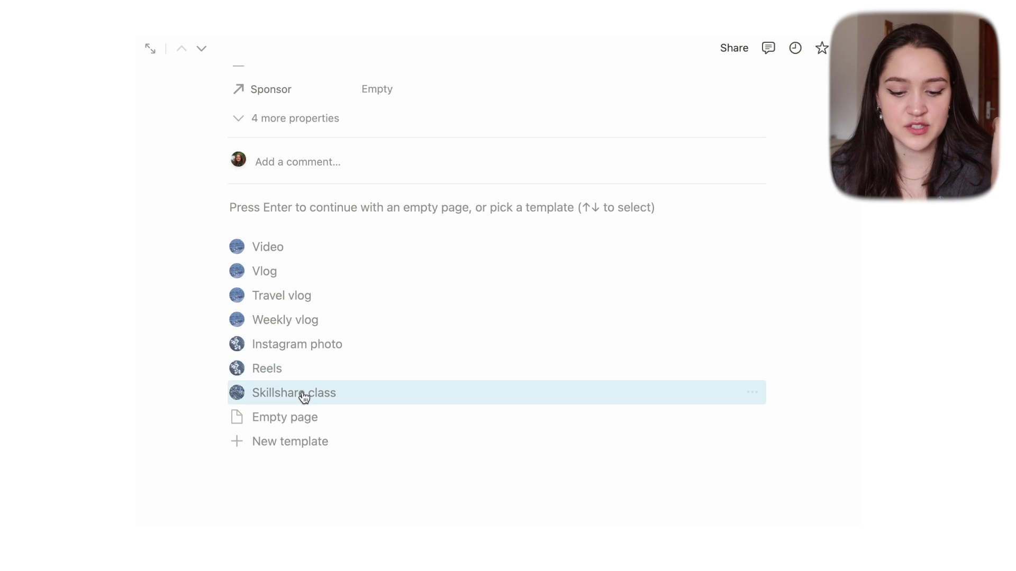
pyautogui.click(301, 395)
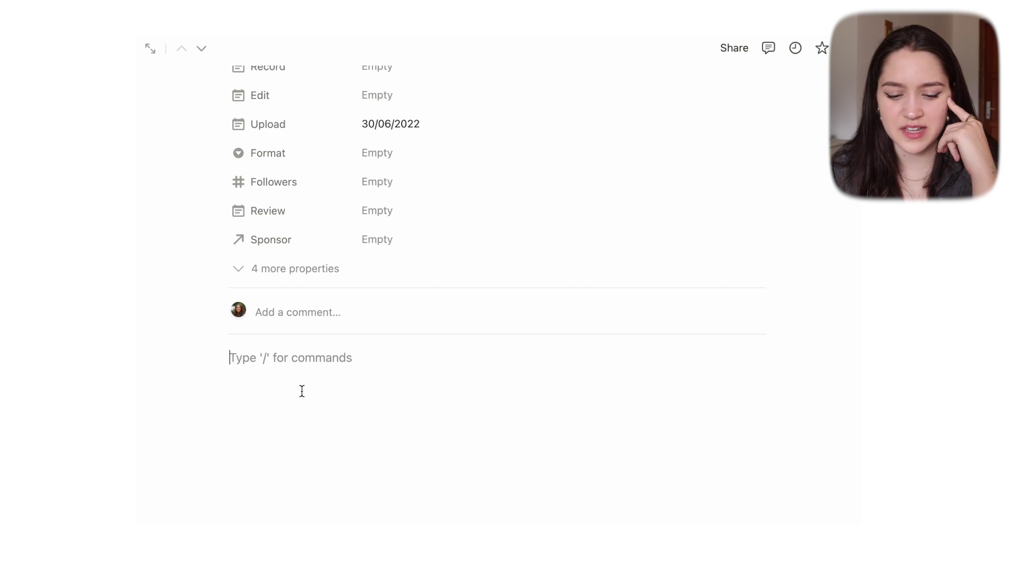
pyautogui.scroll(-3, 317, 447)
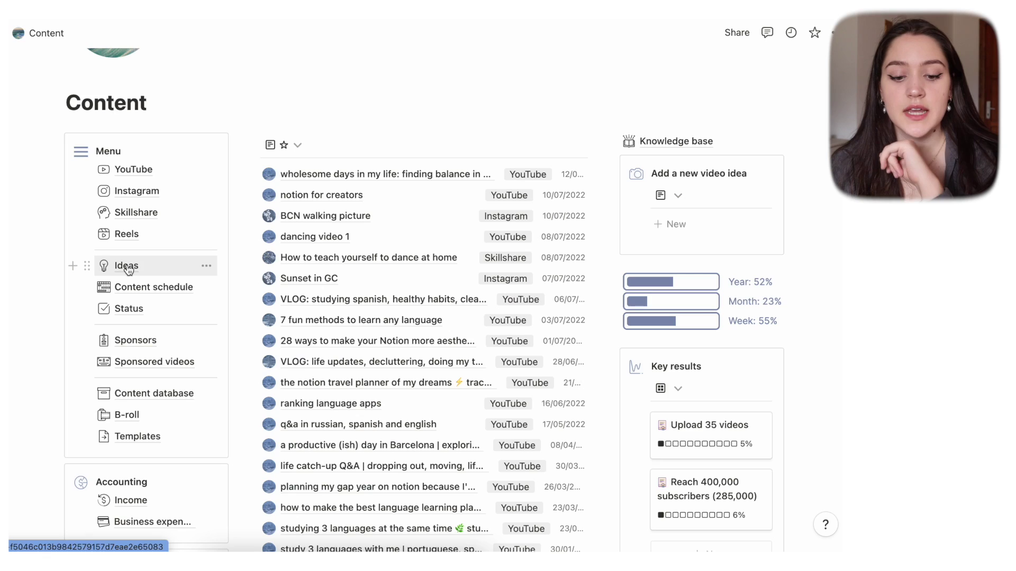
pyautogui.click(125, 265)
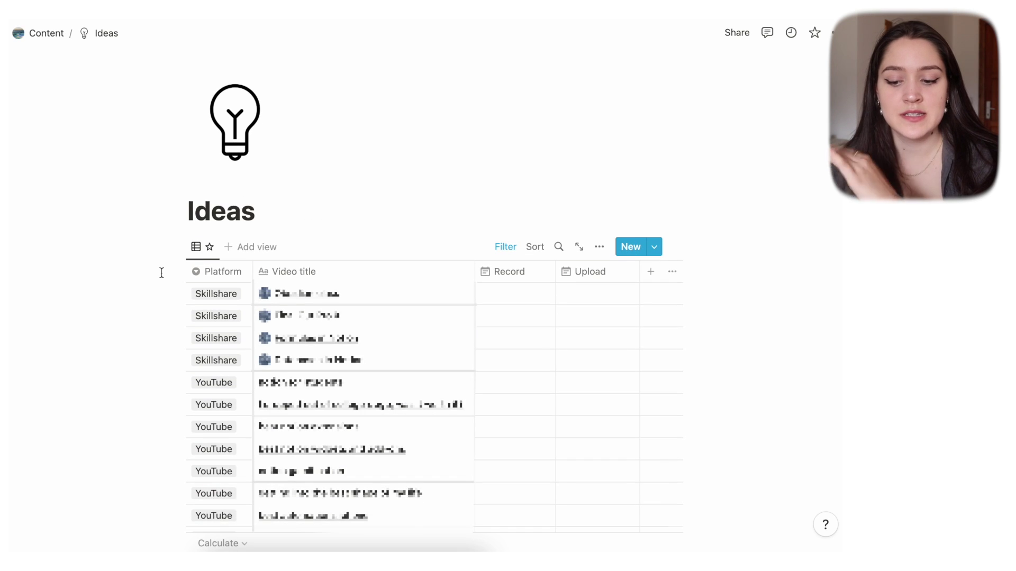
pyautogui.scroll(-3, 162, 273)
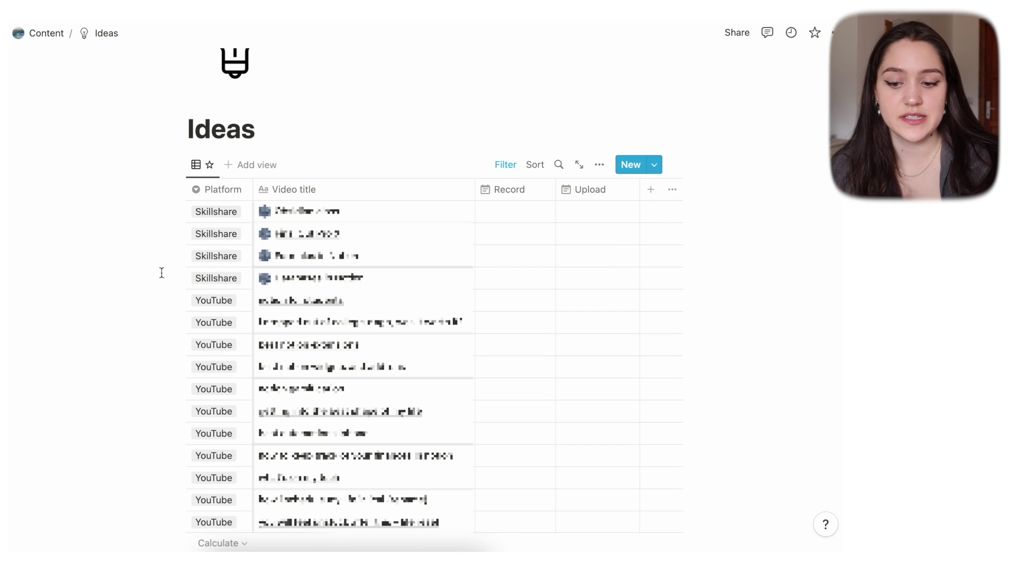
pyautogui.scroll(-5, 296, 311)
pyautogui.scroll(5, 295, 312)
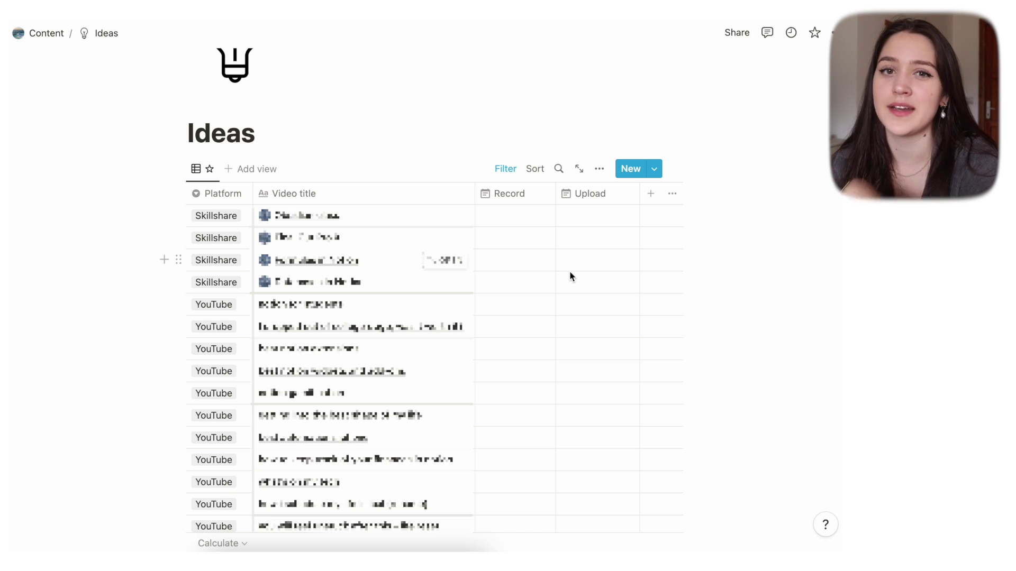
pyautogui.scroll(-1, 570, 272)
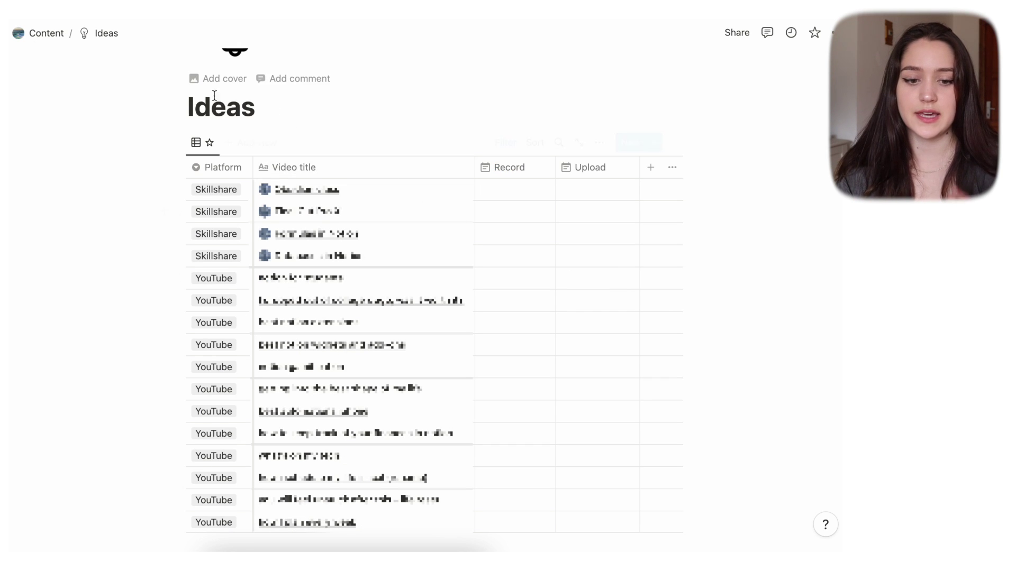
# From the Content dashboard, view the Record, Edit and Upload calendars of Content schedule.
pyautogui.click(26, 34)
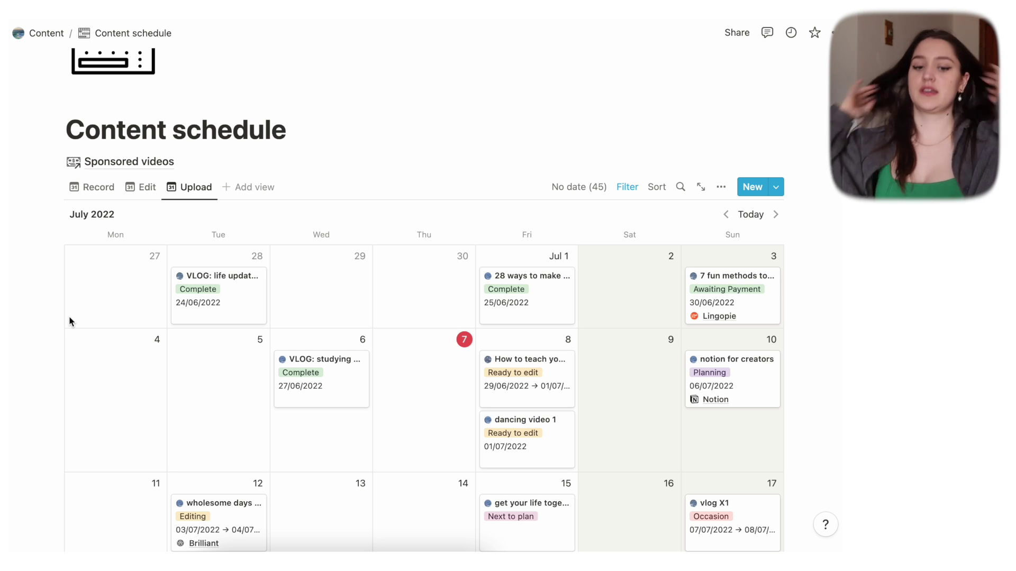
pyautogui.click(92, 187)
pyautogui.scroll(-2, 90, 351)
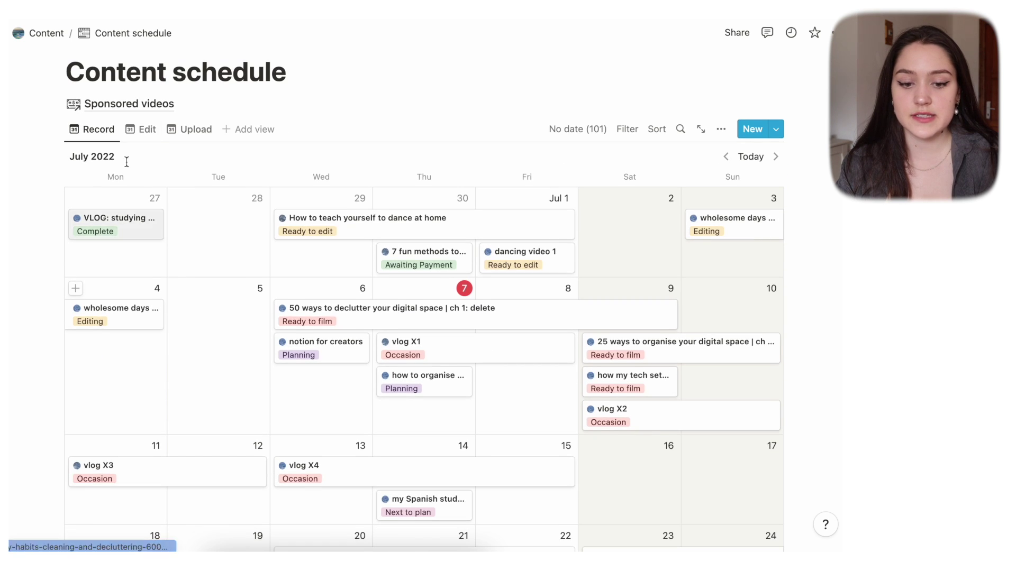
pyautogui.click(142, 129)
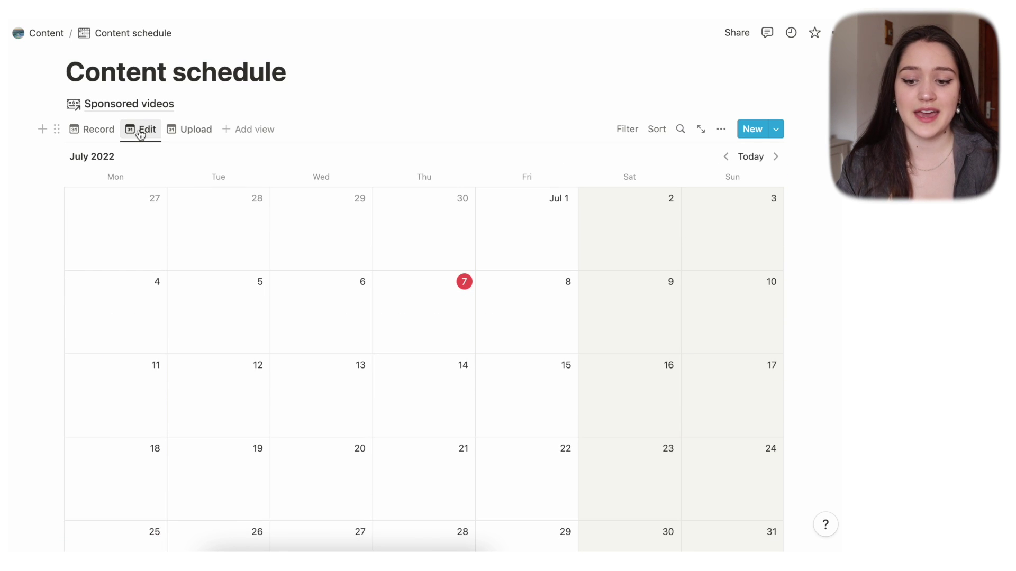
pyautogui.click(195, 130)
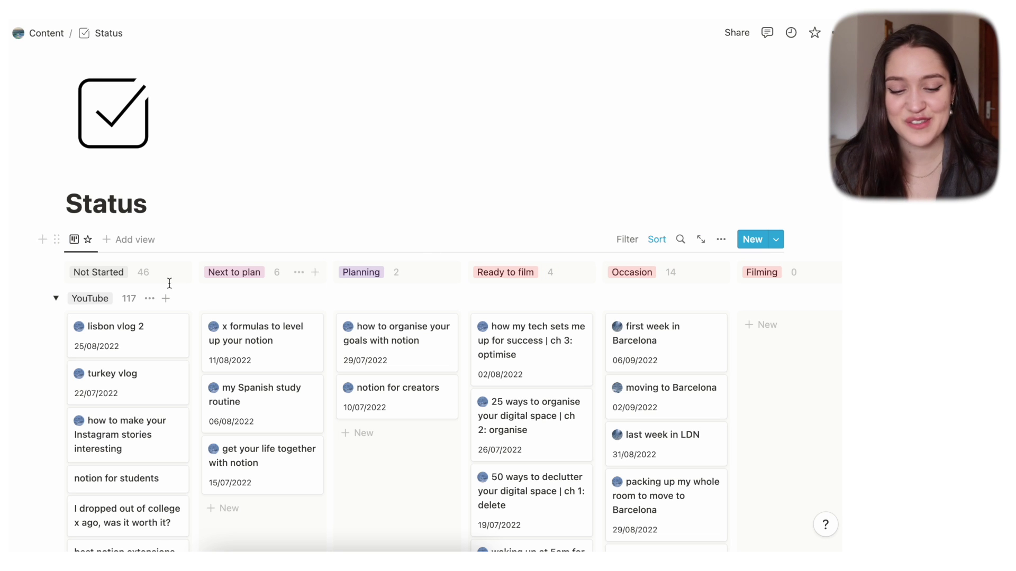
# Collapse the Status board's YouTube group to reveal the Skillshare cards.
pyautogui.hscroll(6, 515, 295)
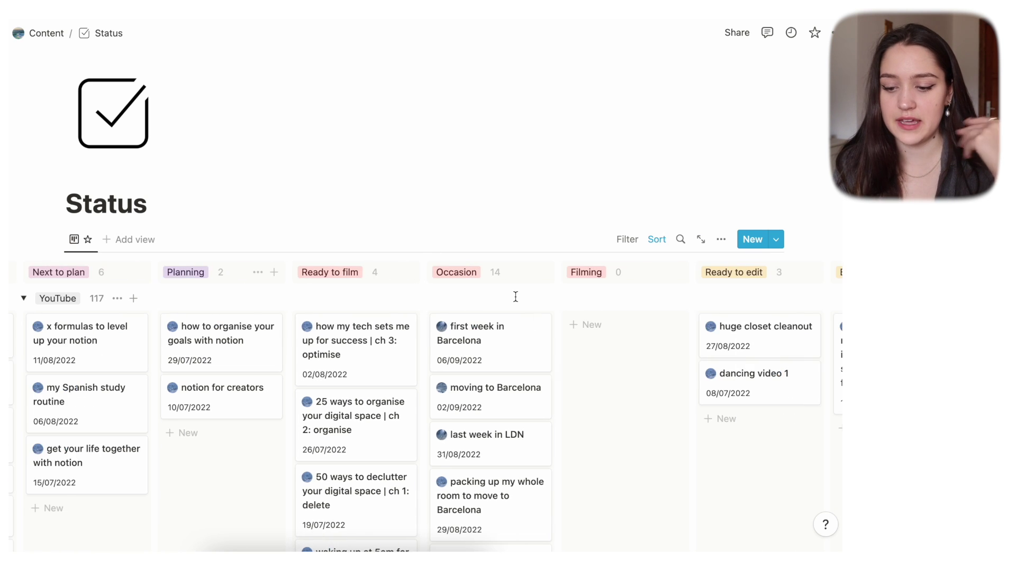
pyautogui.scroll(-2, 515, 296)
pyautogui.hscroll(8, 513, 296)
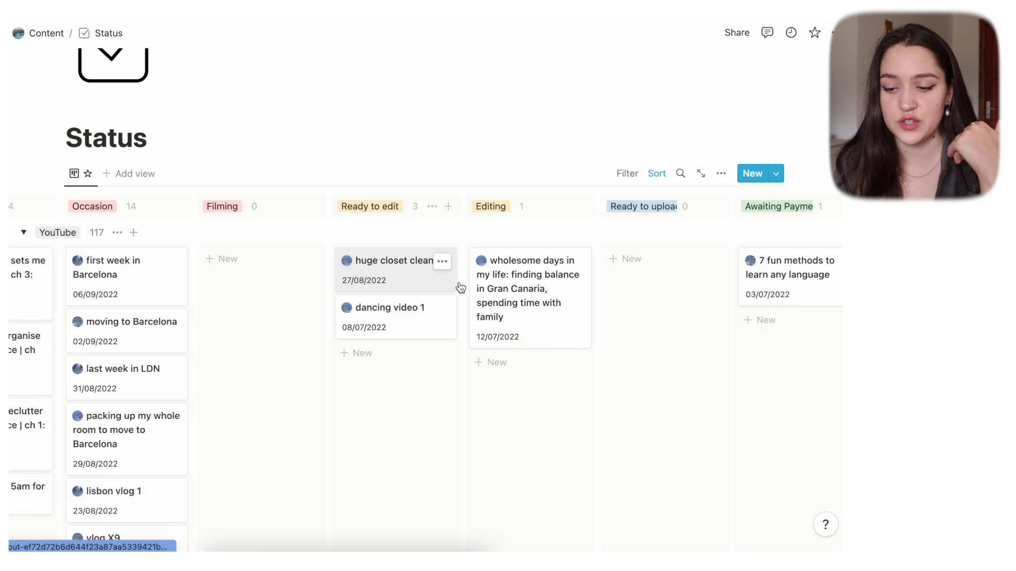
pyautogui.moveTo(479, 264); pyautogui.dragTo(444, 278)
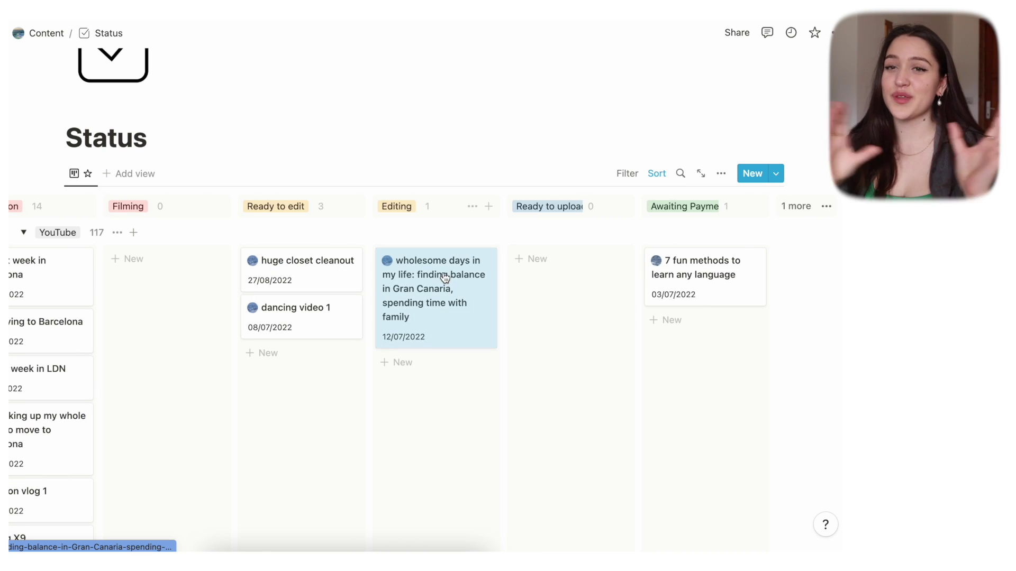
pyautogui.hscroll(-8, 444, 273)
pyautogui.hscroll(-5, 443, 273)
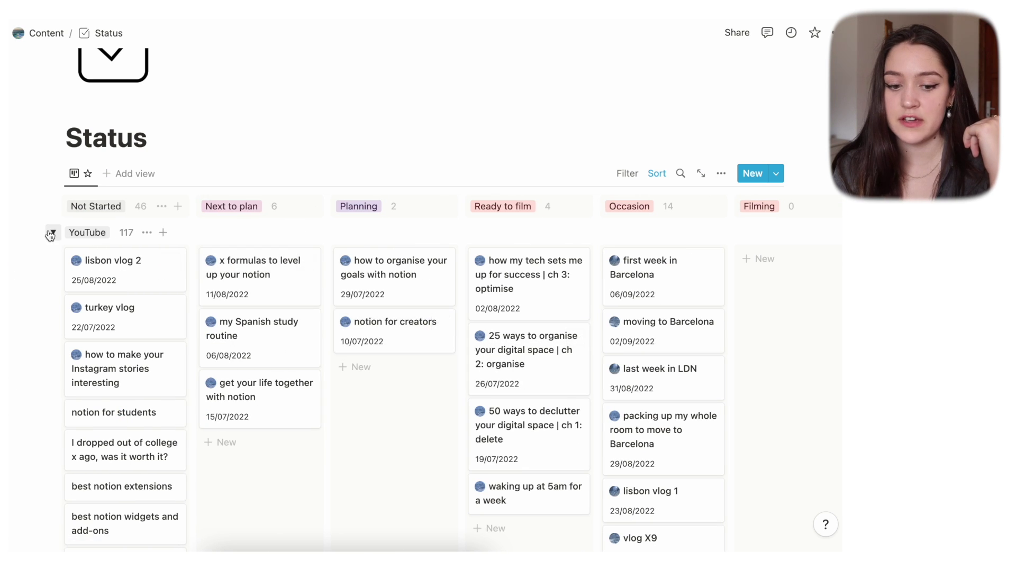
pyautogui.click(83, 234)
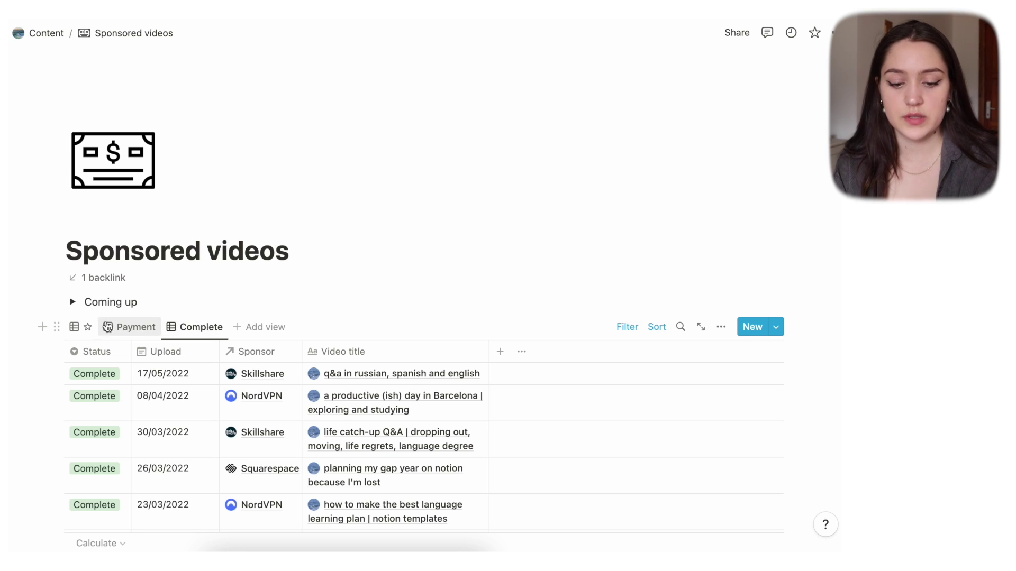
# Show the Coming up sponsored videos view, then go back to the Content dashboard.
pyautogui.click(87, 327)
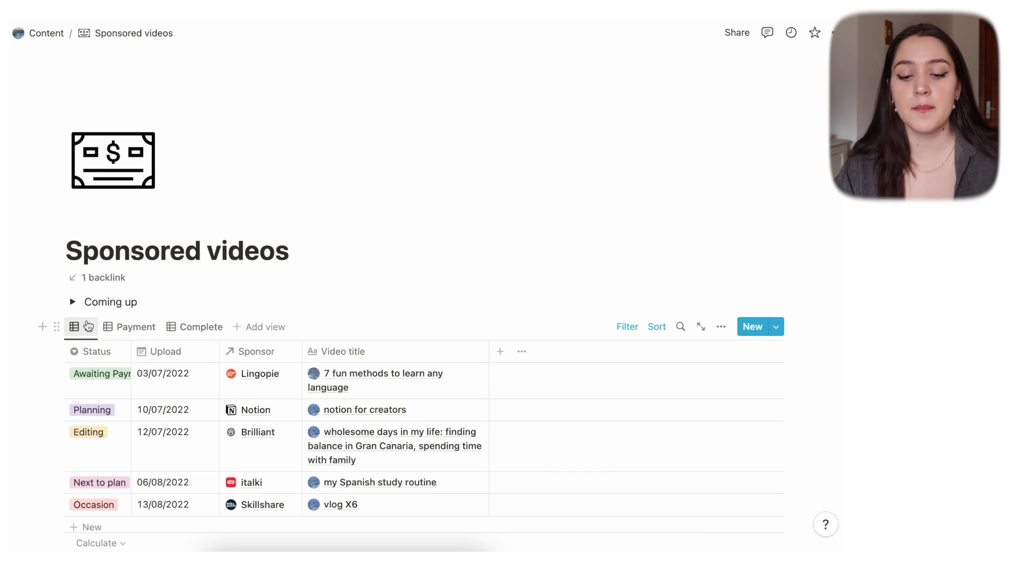
pyautogui.moveTo(107, 303); pyautogui.dragTo(138, 303)
pyautogui.click(106, 302)
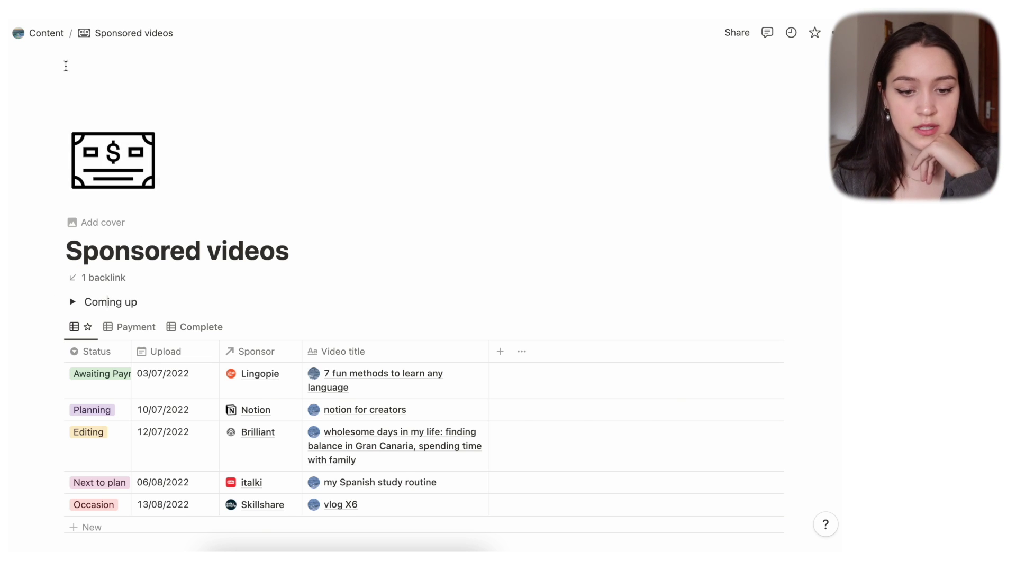
pyautogui.click(46, 33)
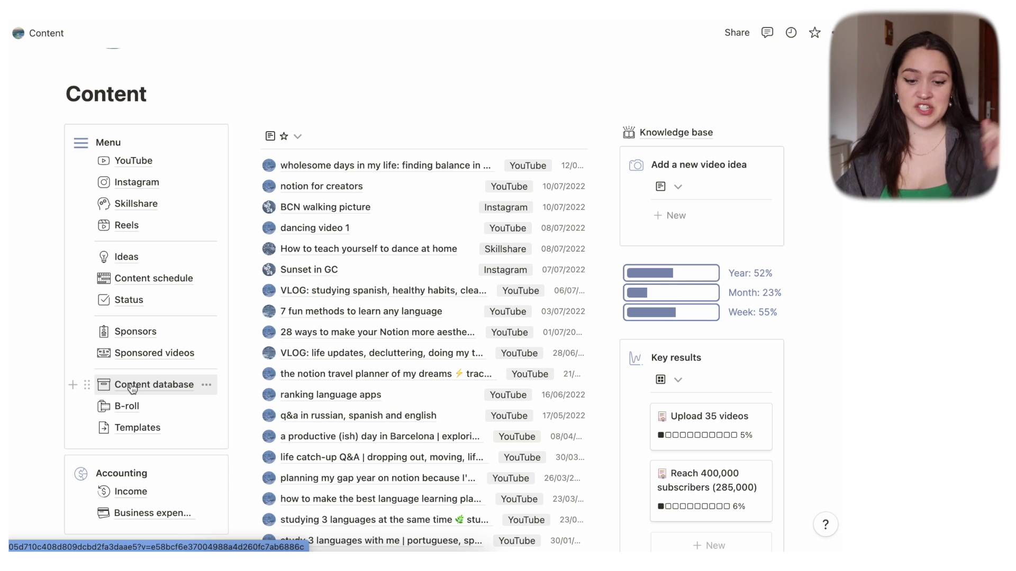
# Open the Templates page, then the Income database's Tax Year 22/23 table.
pyautogui.click(130, 427)
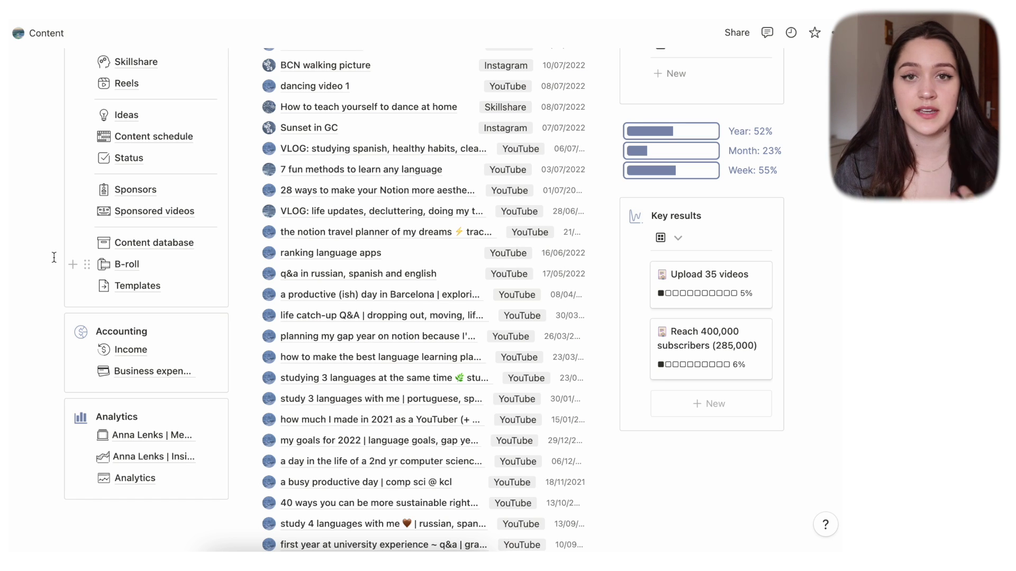
pyautogui.click(133, 349)
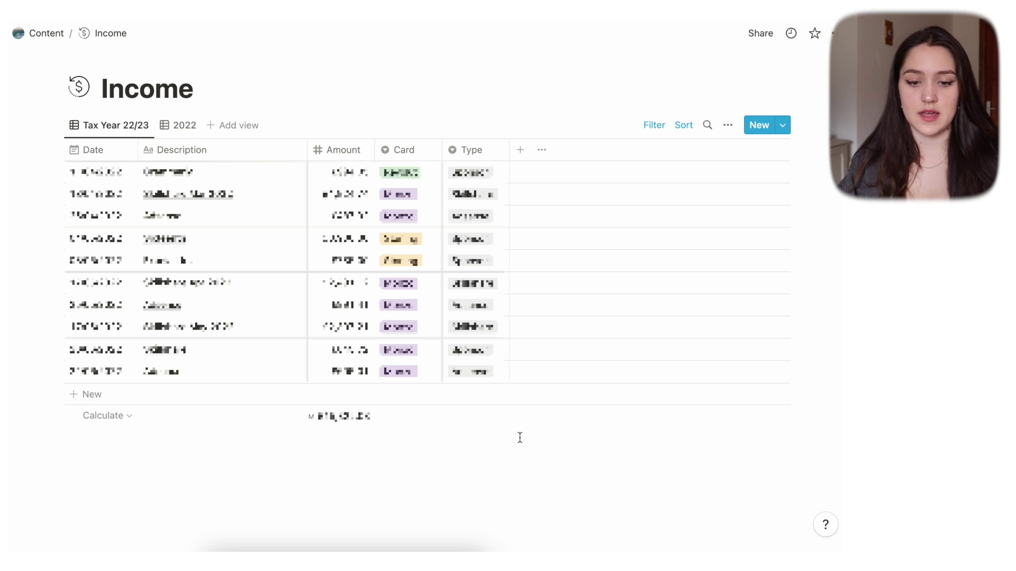
# View Business expenses, then scroll the Content dashboard down to the Analytics section.
pyautogui.press('super+bracketleft')
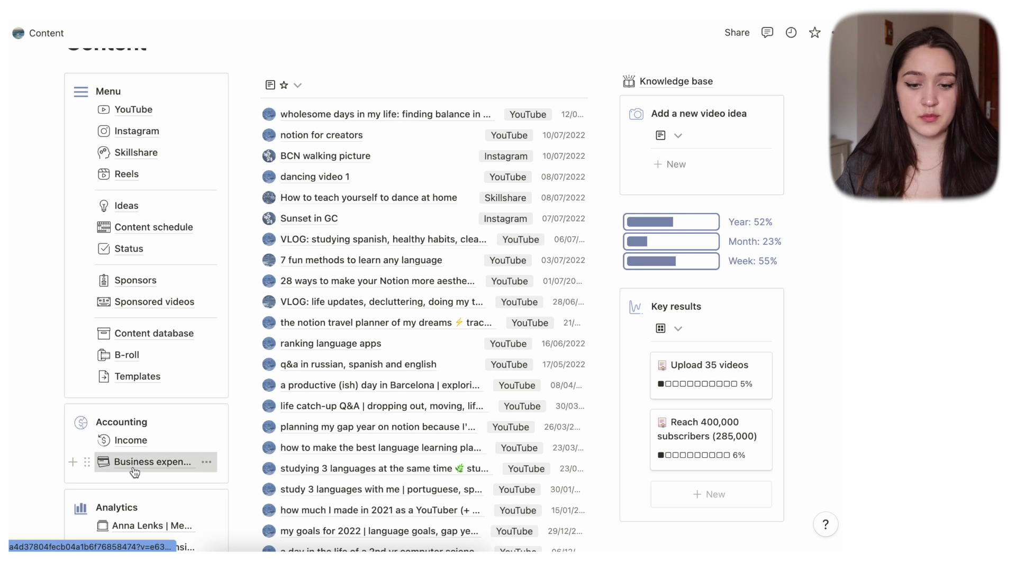
pyautogui.click(130, 454)
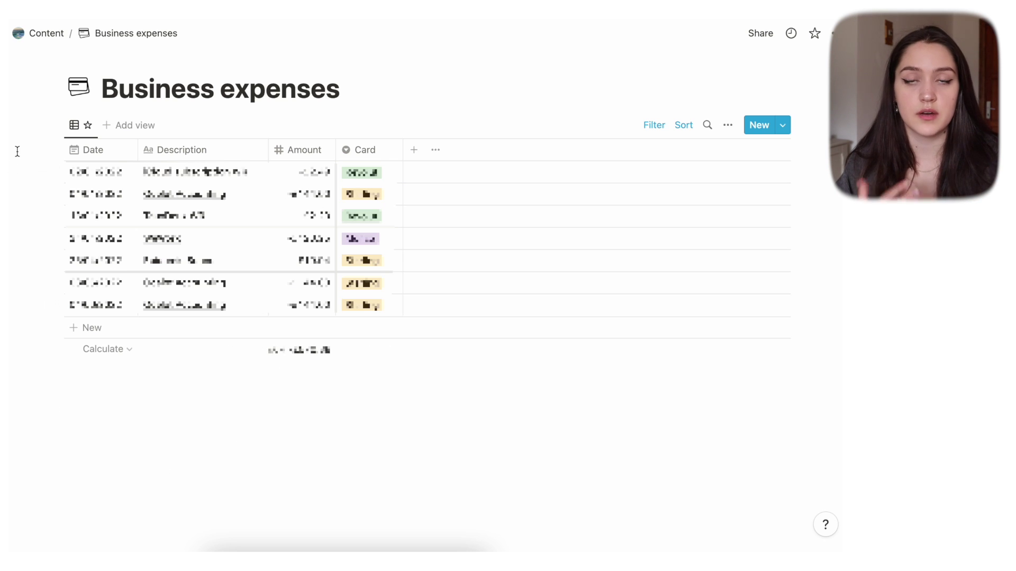
pyautogui.click(53, 39)
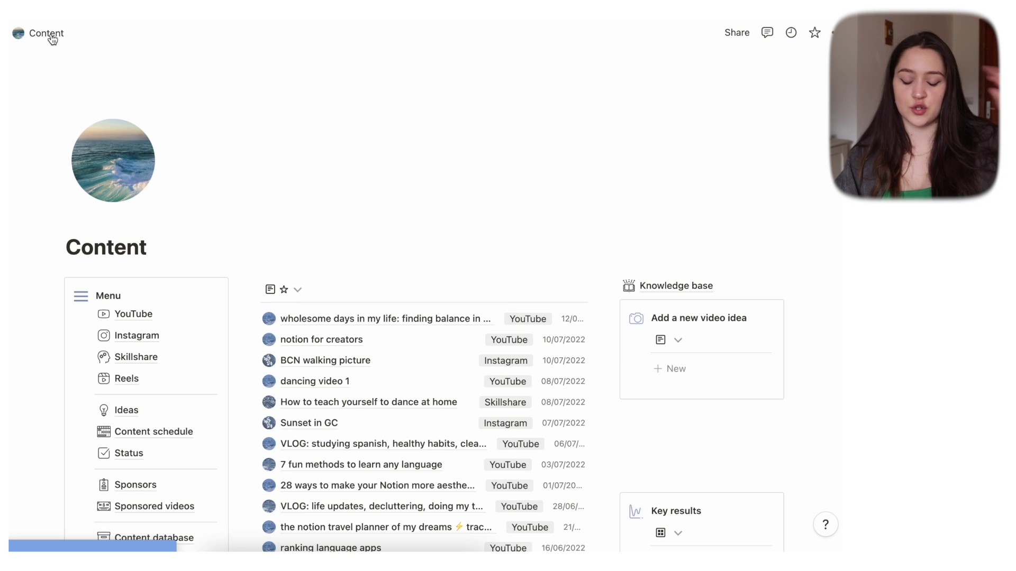
pyautogui.scroll(-7, 95, 513)
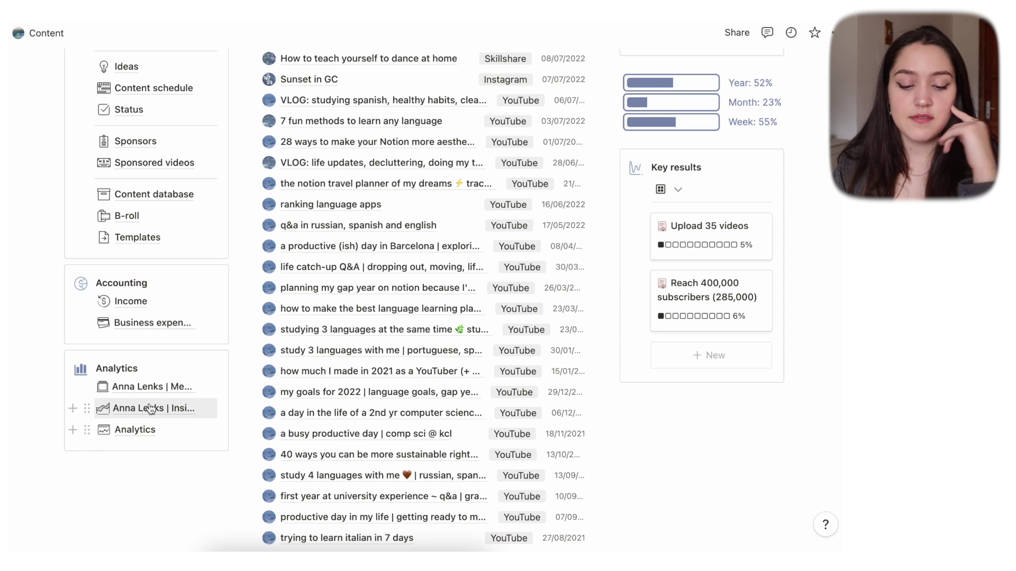